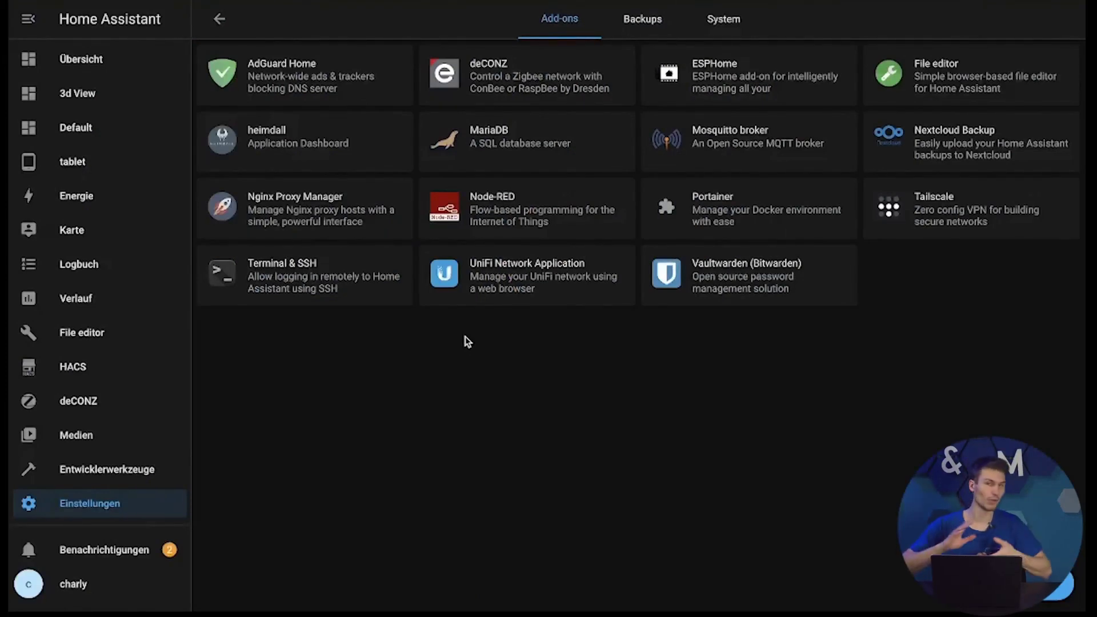
Find Tailscale in the Add-on Store by searching 'tail' and open its web interface.
{"action": "left_click", "coordinate": [920, 228]}
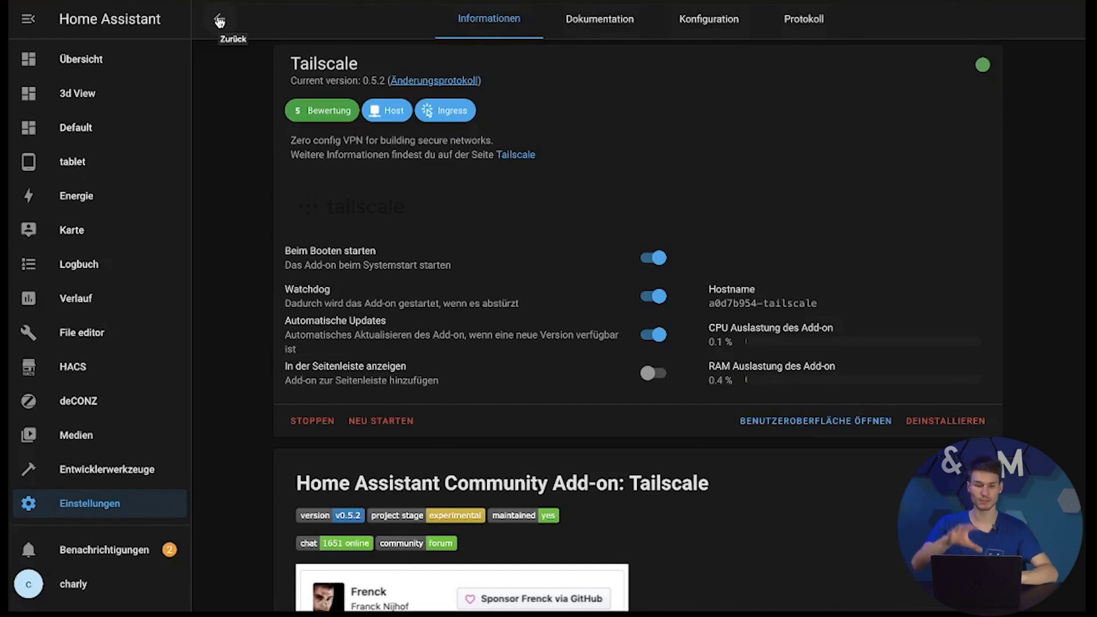
{"action": "left_click", "coordinate": [220, 21]}
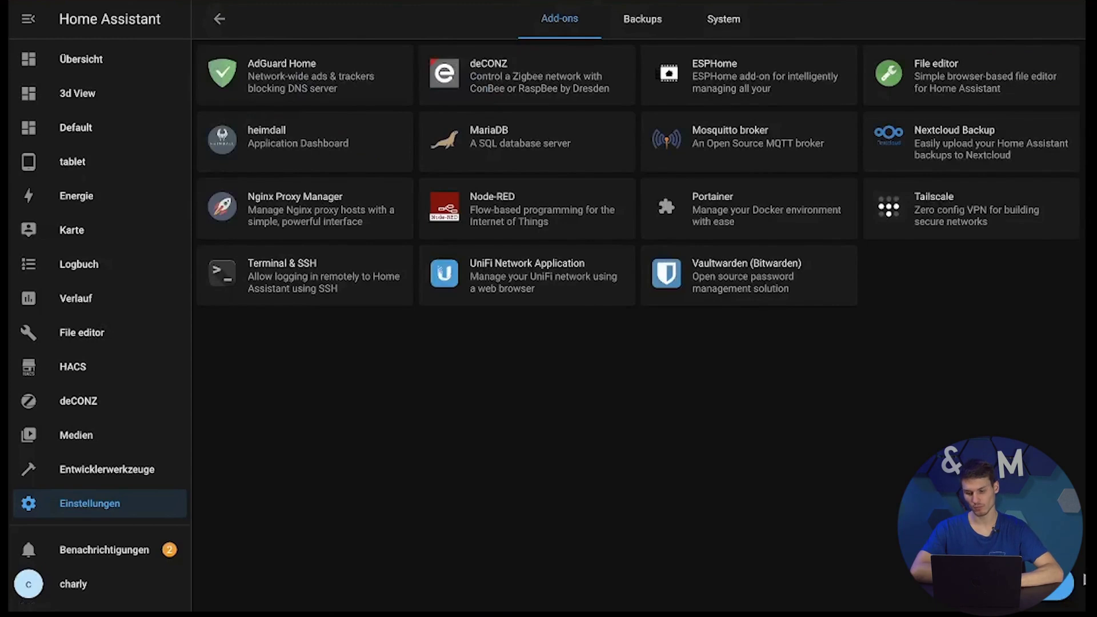
{"action": "left_click", "coordinate": [1056, 583]}
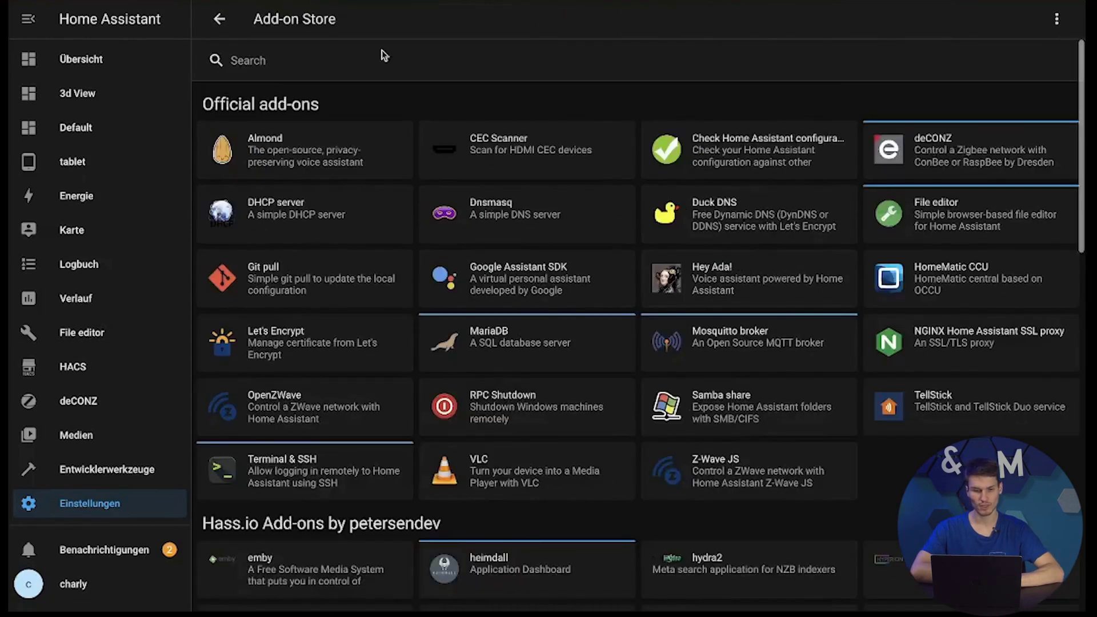
{"action": "left_click", "coordinate": [369, 68]}
{"action": "type", "text": "tail"}
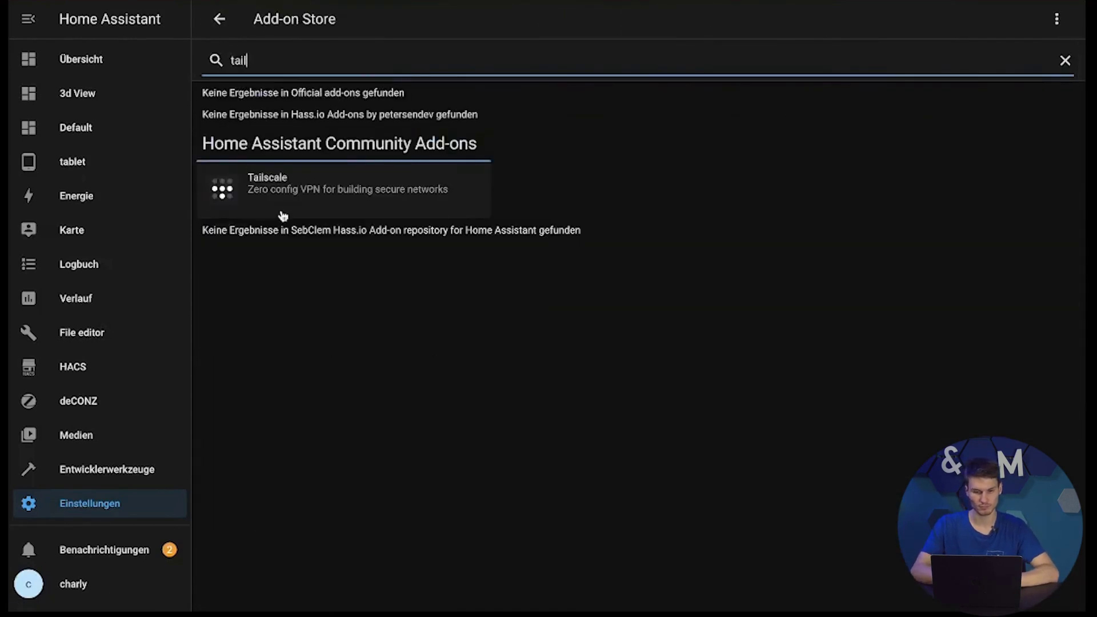
{"action": "left_click", "coordinate": [283, 214]}
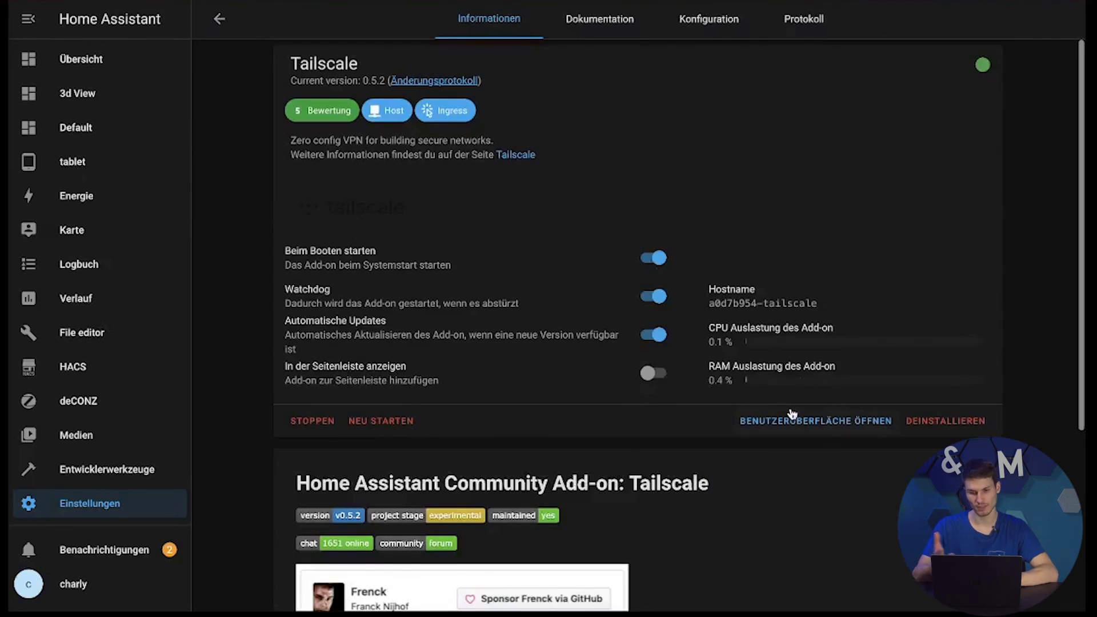
{"action": "left_click", "coordinate": [805, 422]}
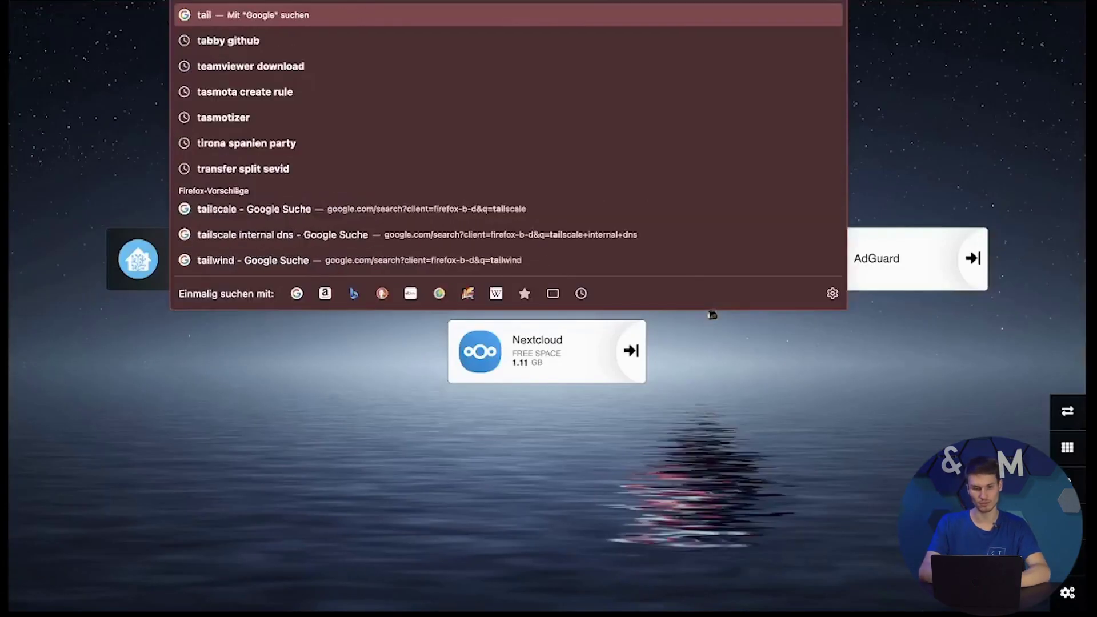
Load the Tailscale website and sign in to its admin console.
{"action": "type", "text": "ailsca"}
{"action": "key", "text": "Return"}
{"action": "left_click", "coordinate": [807, 38]}
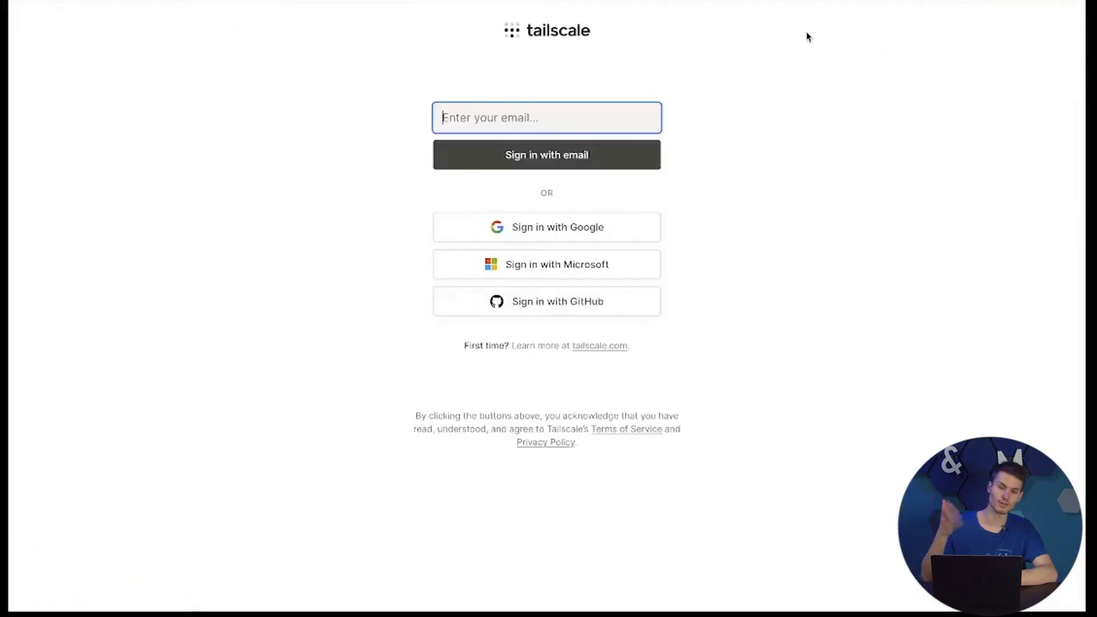
{"action": "left_click", "coordinate": [541, 309]}
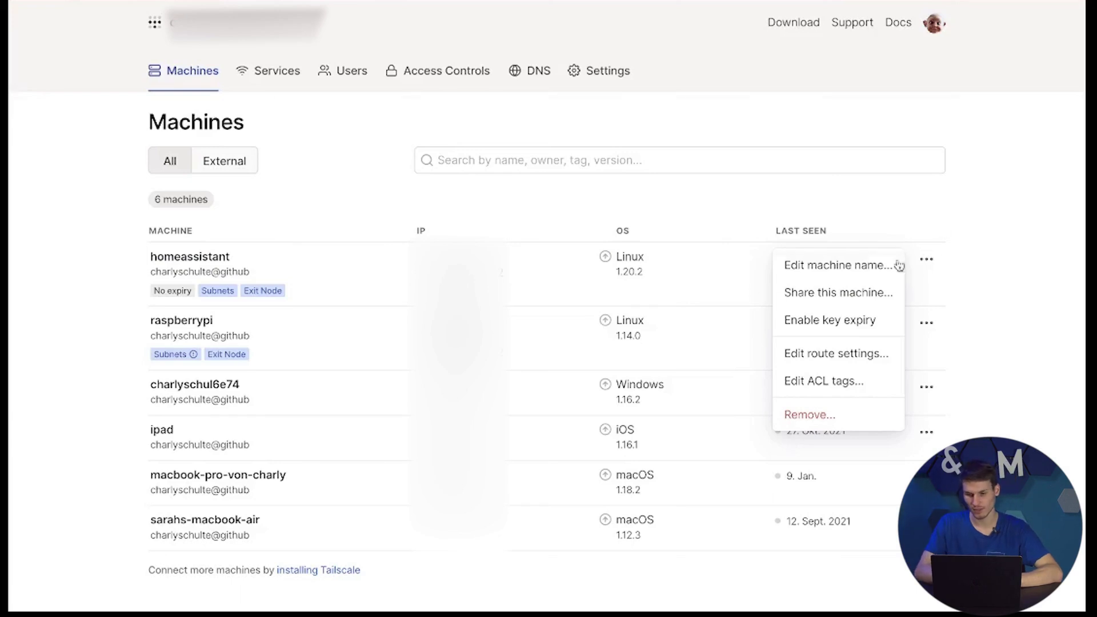
Open the homeassistant machine's route settings to check its subnet route and exit node.
{"action": "left_click", "coordinate": [837, 355]}
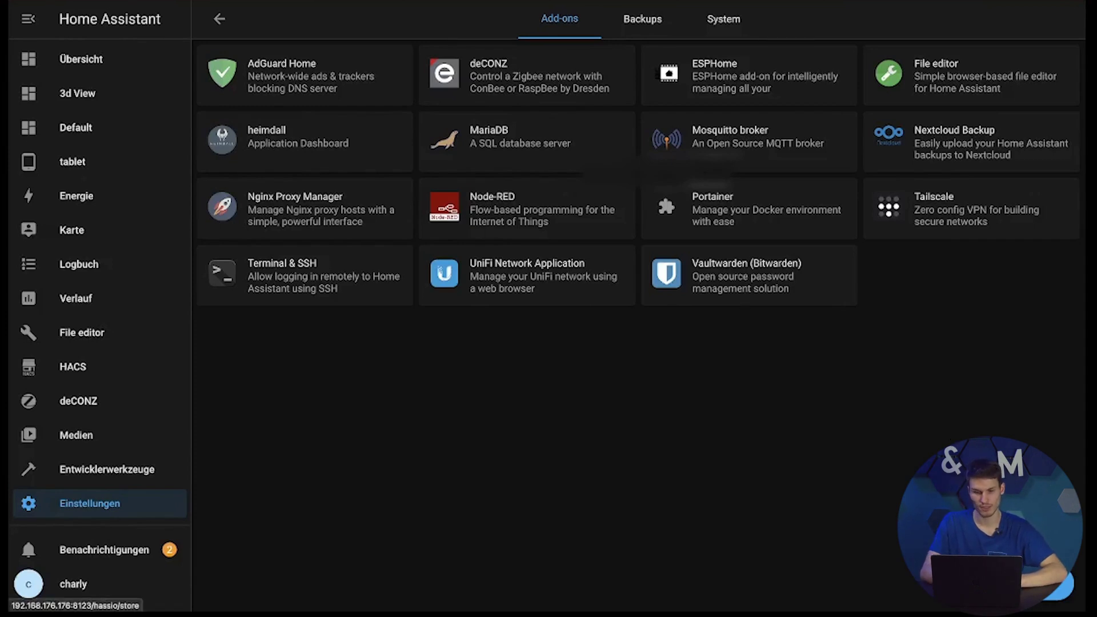
Open the Duck DNS add-on and select its null domains and token placeholders.
{"action": "left_click", "coordinate": [1057, 583]}
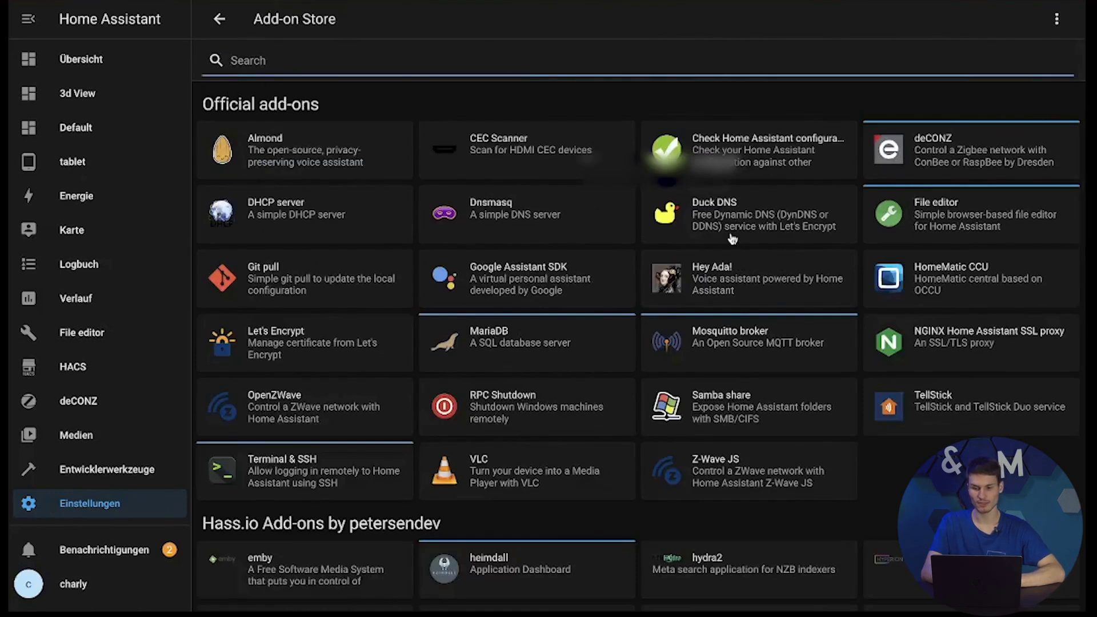
{"action": "left_click", "coordinate": [714, 219]}
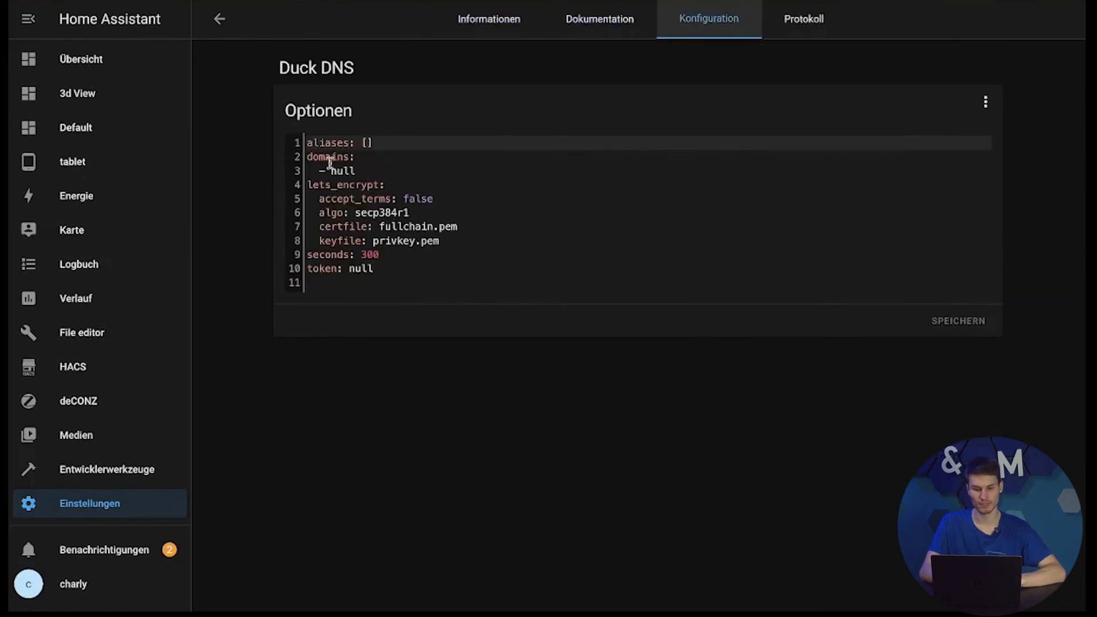
{"action": "double_click", "coordinate": [384, 173]}
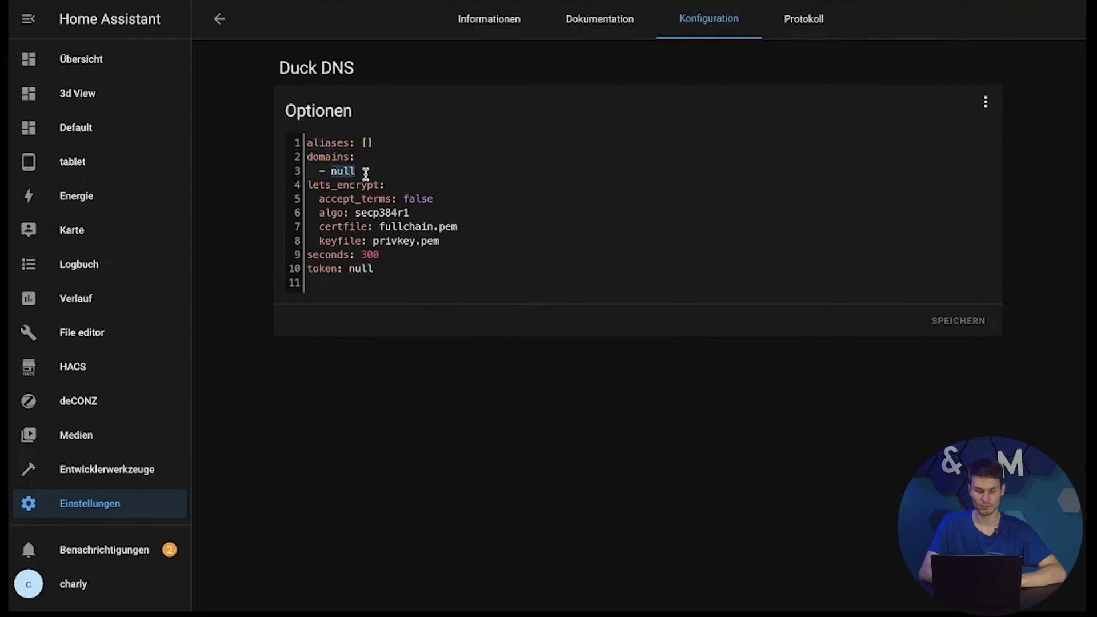
{"action": "double_click", "coordinate": [365, 268]}
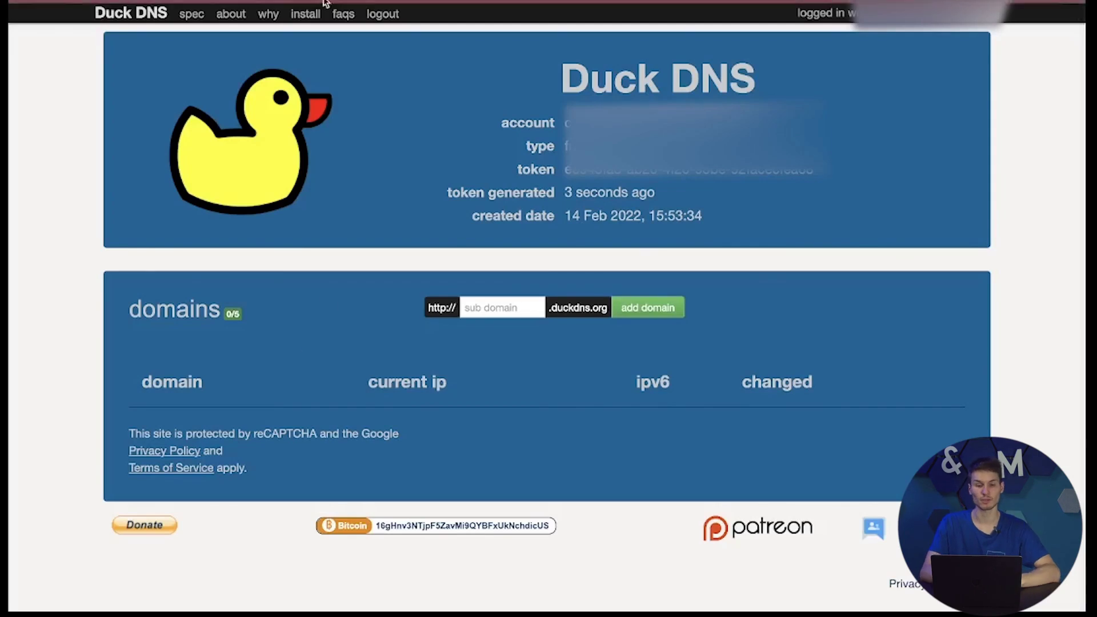
Add the ctechmediatest subdomain, then select its domain name and the account token.
{"action": "left_click", "coordinate": [499, 302]}
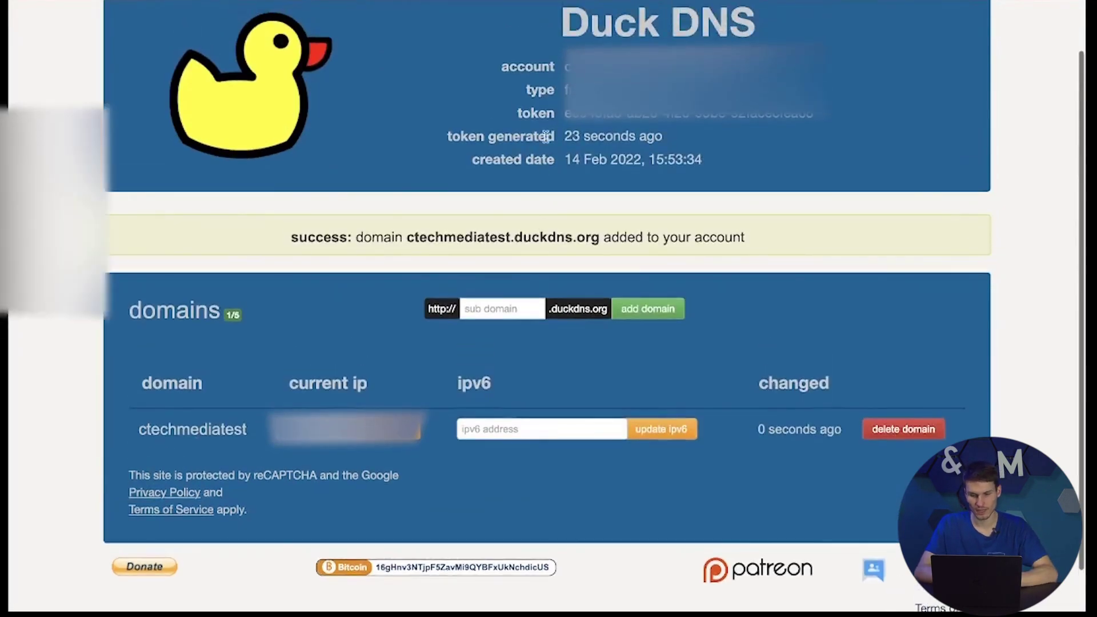
{"action": "scroll", "coordinate": [224, 426], "scroll_direction": "up", "scroll_amount": 2}
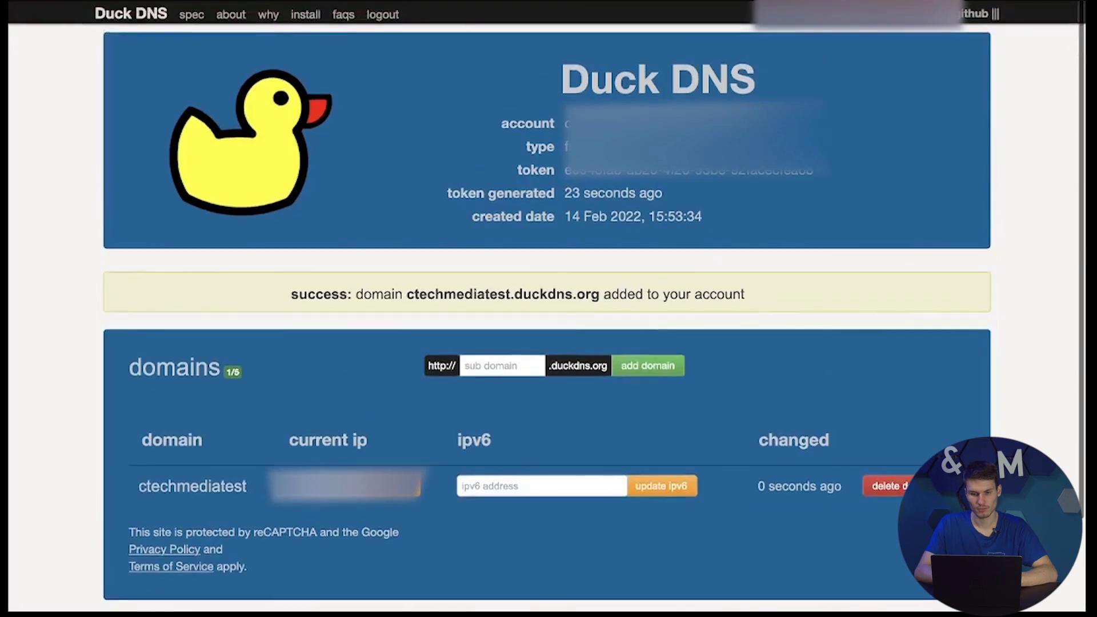
{"action": "double_click", "coordinate": [181, 488]}
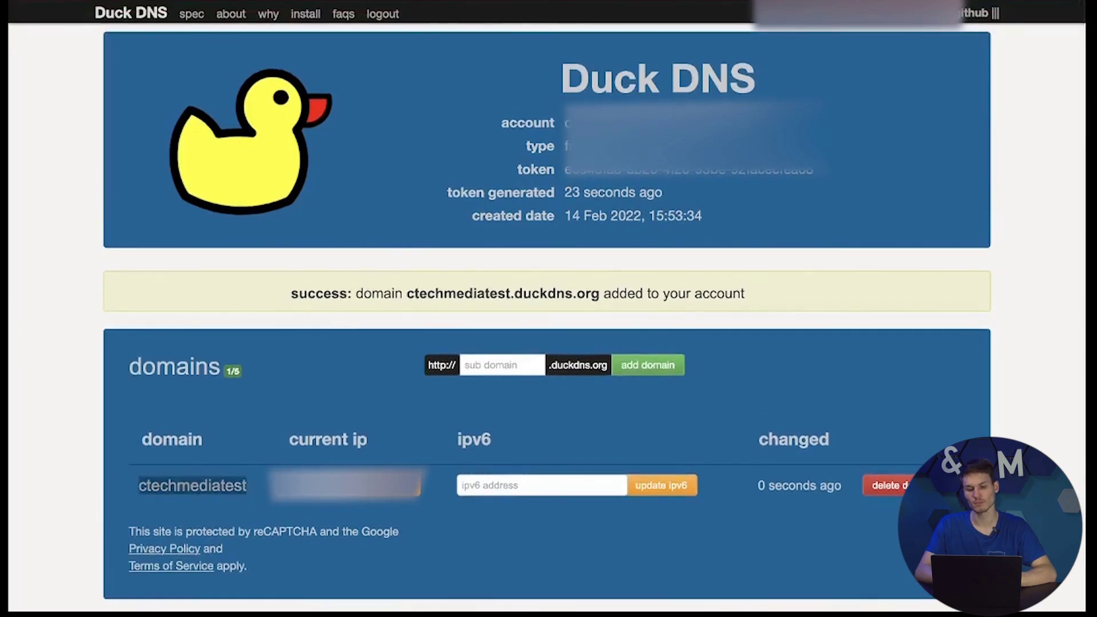
{"action": "left_click_drag", "start_coordinate": [564, 170], "coordinate": [814, 169]}
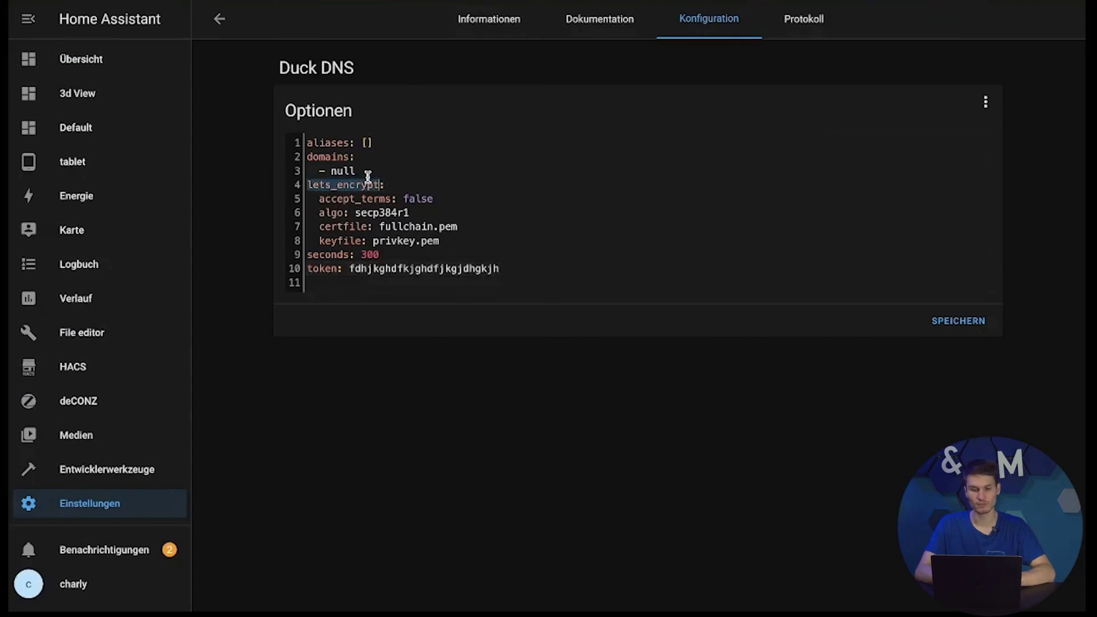
Enter ctechmediatest.duckdns.org under domains, then start Duck DNS from its info page.
{"action": "double_click", "coordinate": [350, 169]}
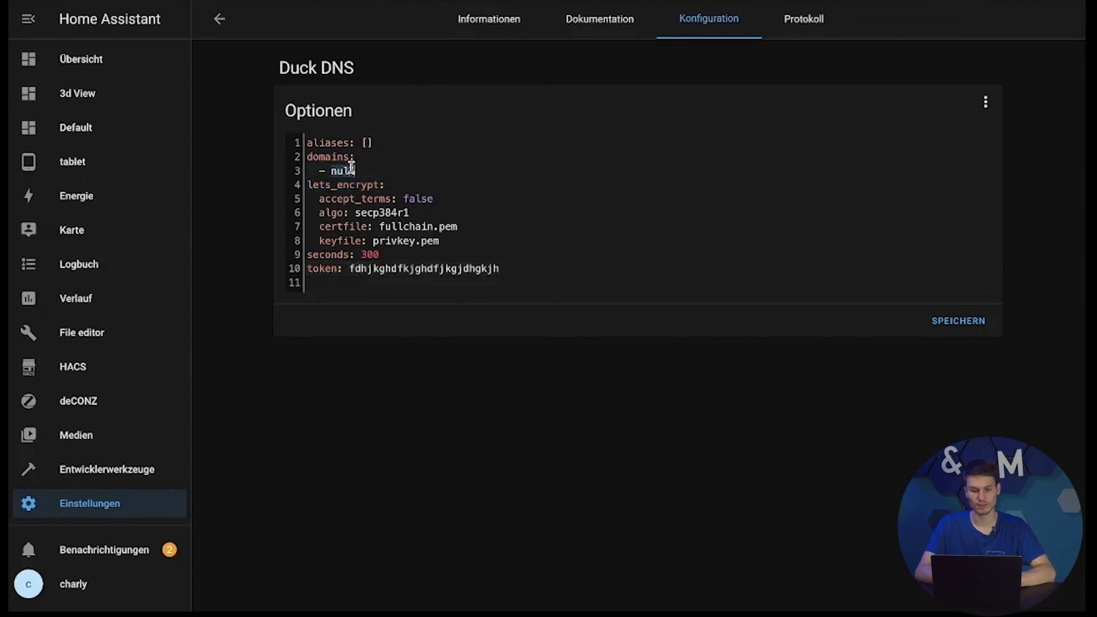
{"action": "type", "text": "cte"}
{"action": "type", "text": "chmediatest.duckdns.org"}
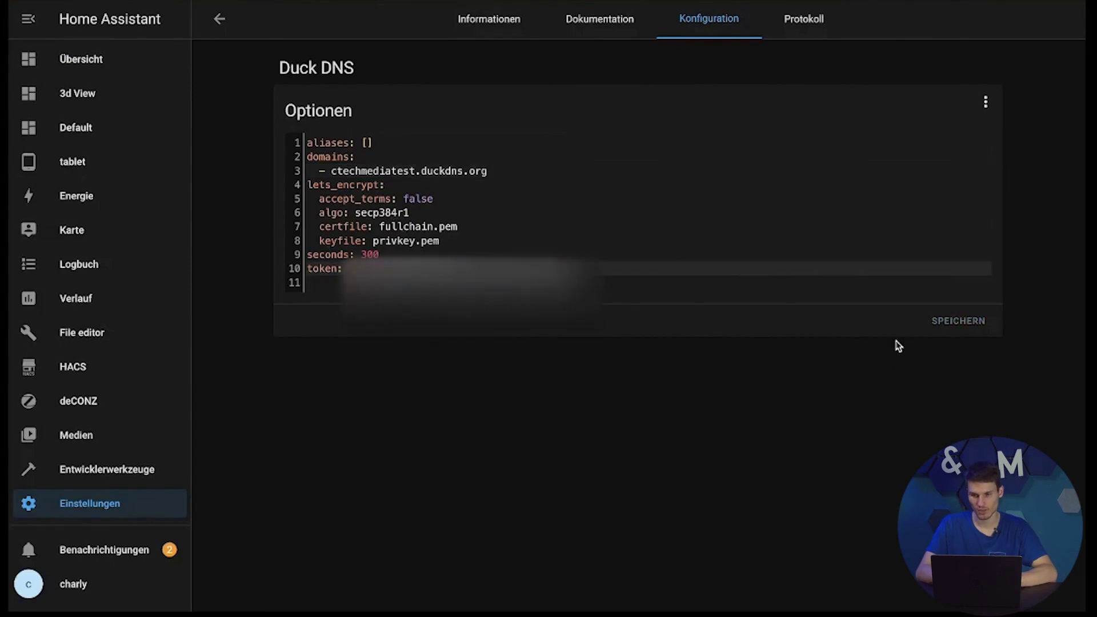
{"action": "left_click", "coordinate": [474, 19]}
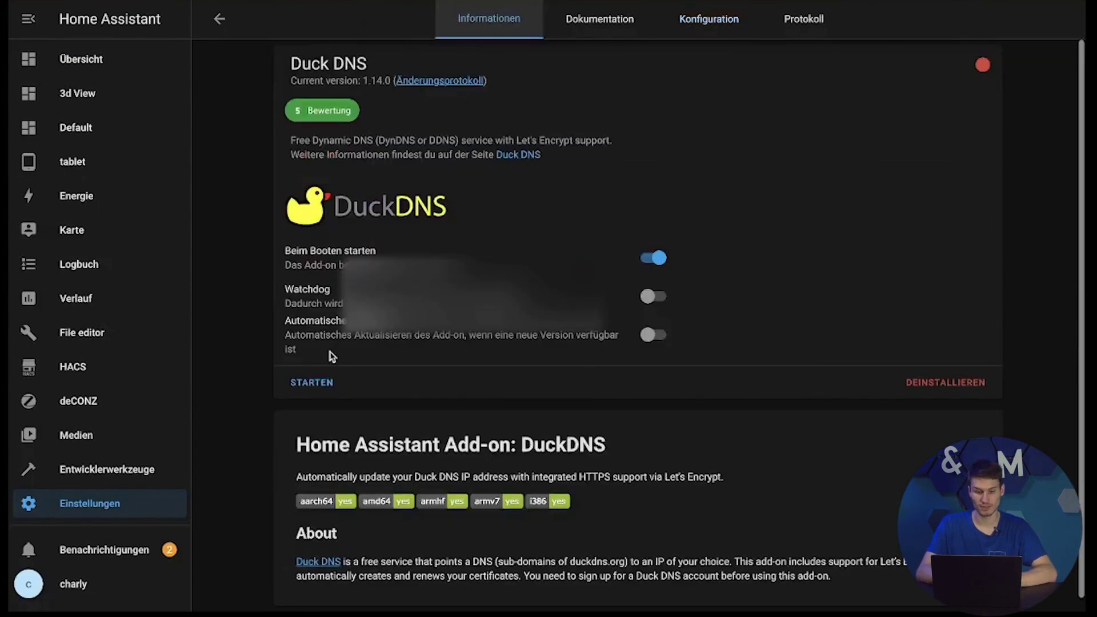
{"action": "left_click", "coordinate": [315, 387]}
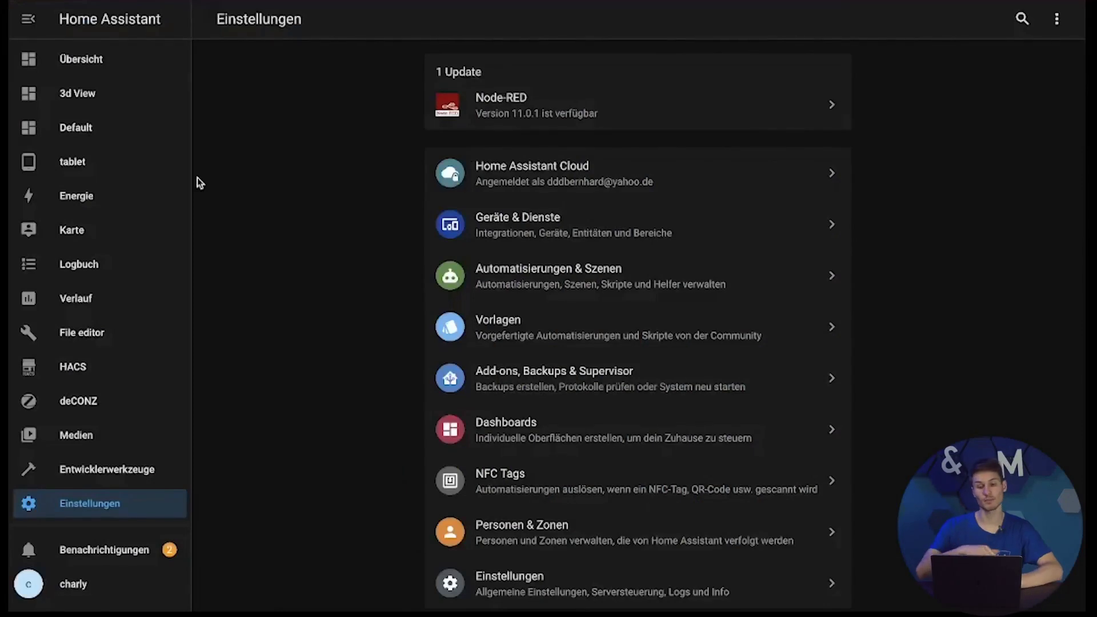
{"action": "left_click", "coordinate": [528, 379]}
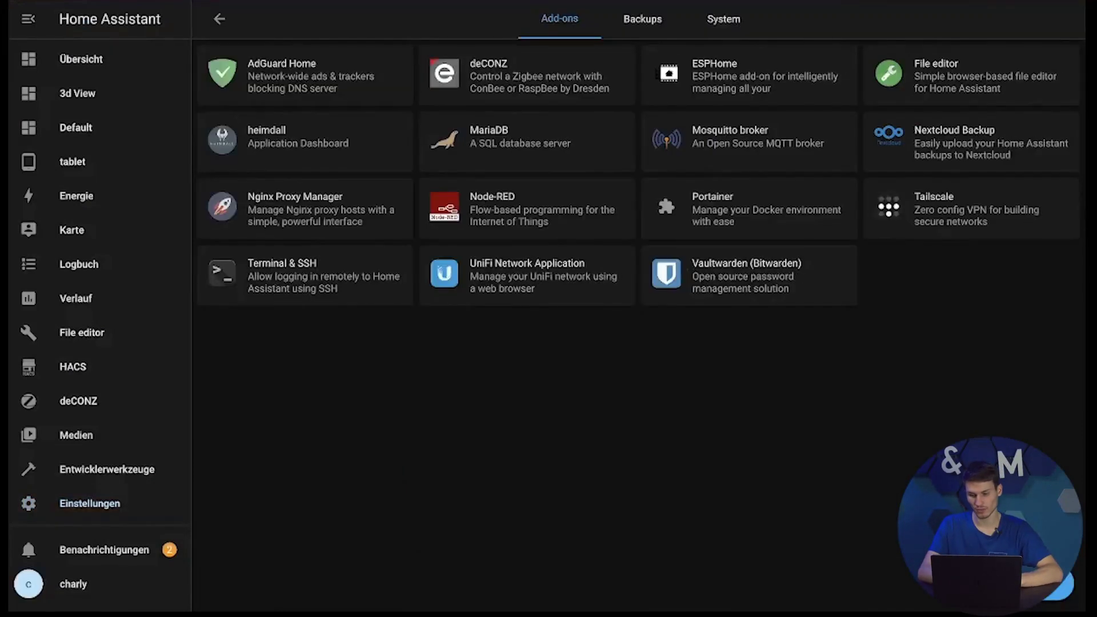
{"action": "left_click", "coordinate": [1056, 19]}
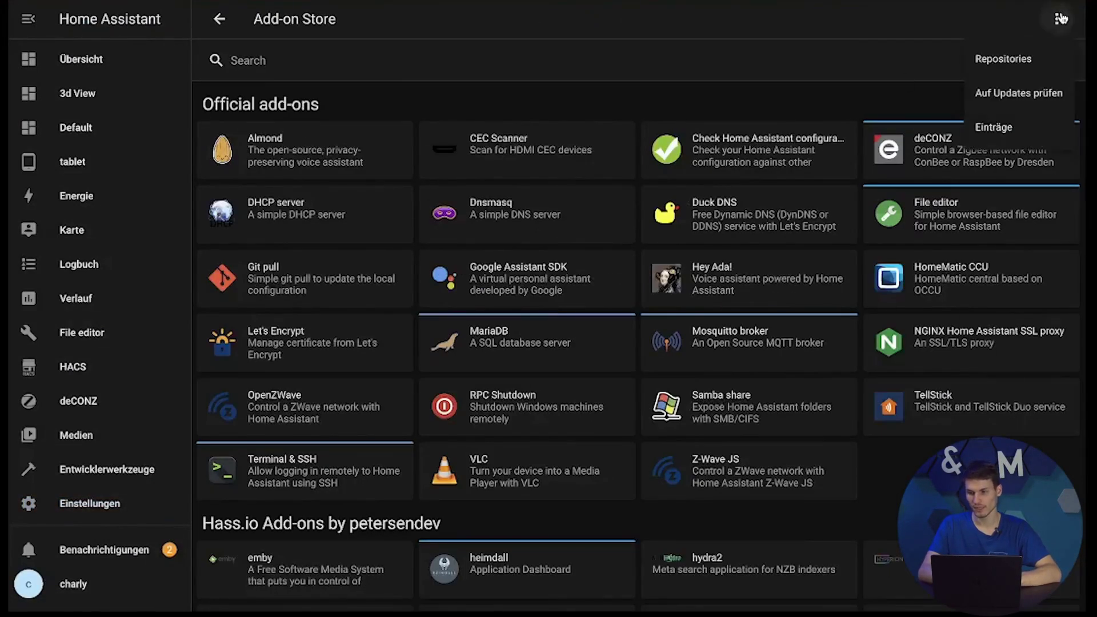
{"action": "left_click", "coordinate": [1011, 63]}
{"action": "left_click", "coordinate": [539, 400]}
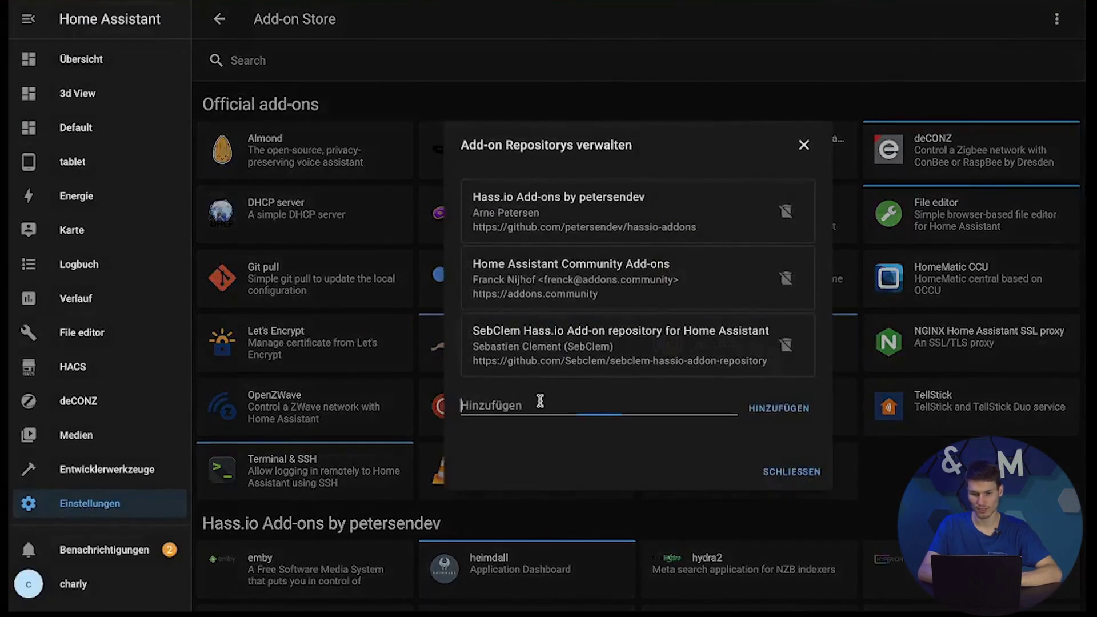
{"action": "type", "text": "https://gitlab.com/_p0l0_/hassio-addons"}
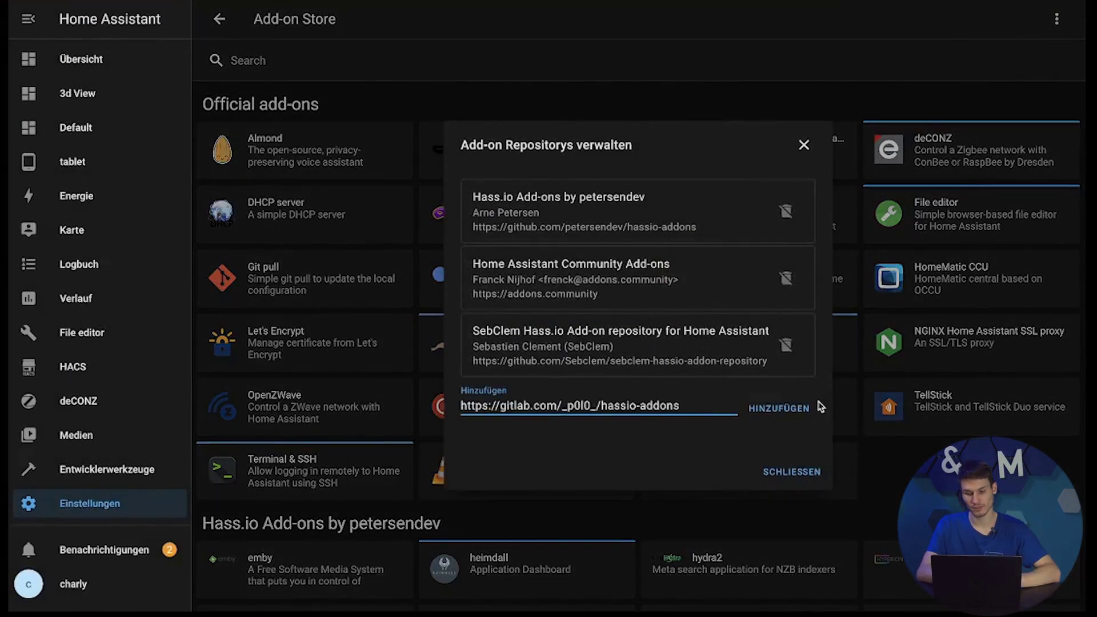
{"action": "left_click", "coordinate": [783, 407]}
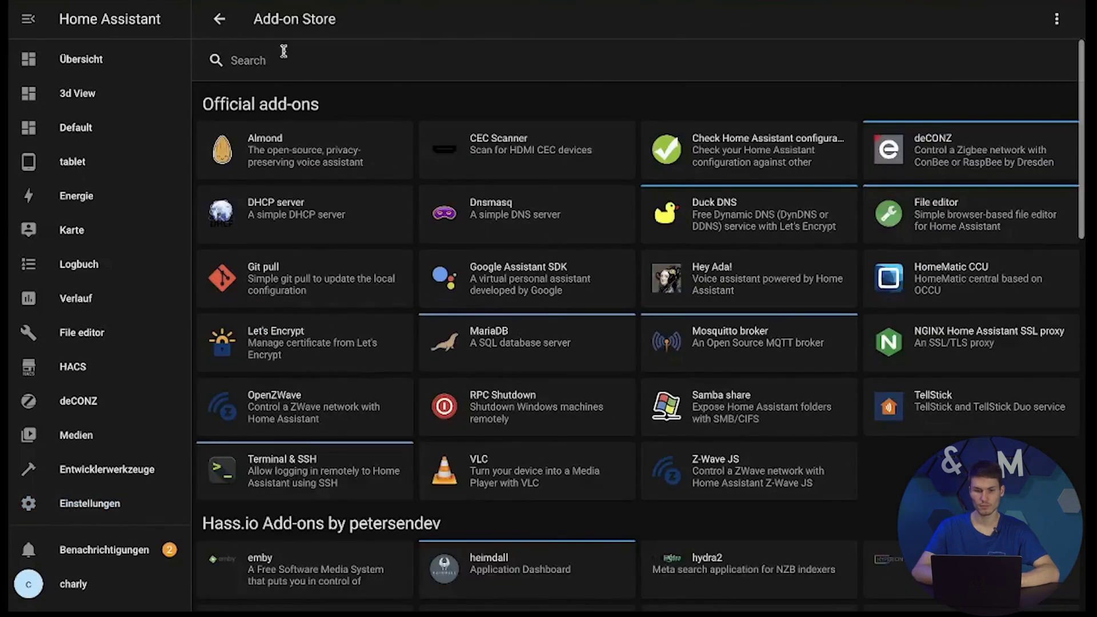
Search the store for 'cloud' and open the Cloudflare IP Updater add-on.
{"action": "left_click", "coordinate": [327, 64]}
{"action": "type", "text": "cloud"}
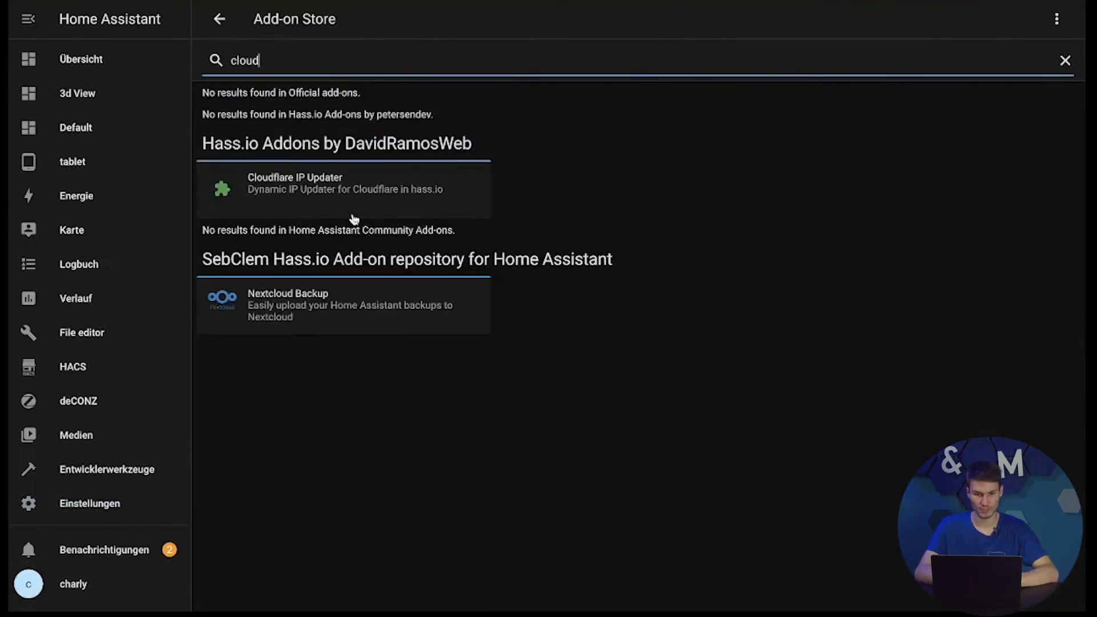
{"action": "left_click", "coordinate": [320, 196]}
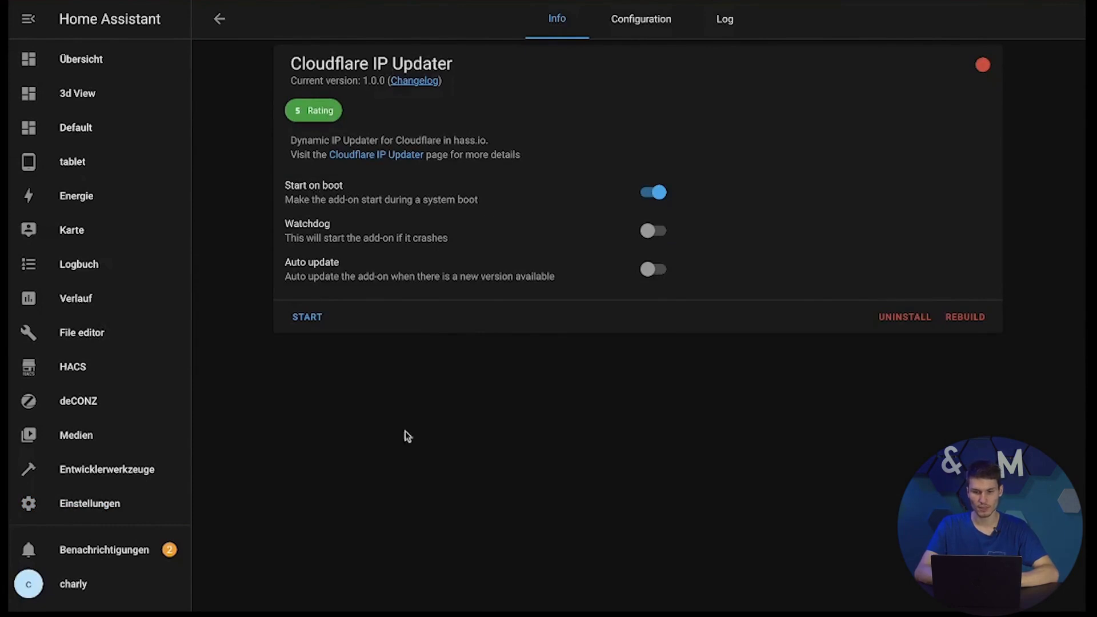
Set the zone option to 1234.de on the Konfiguration tab.
{"action": "left_click", "coordinate": [629, 19]}
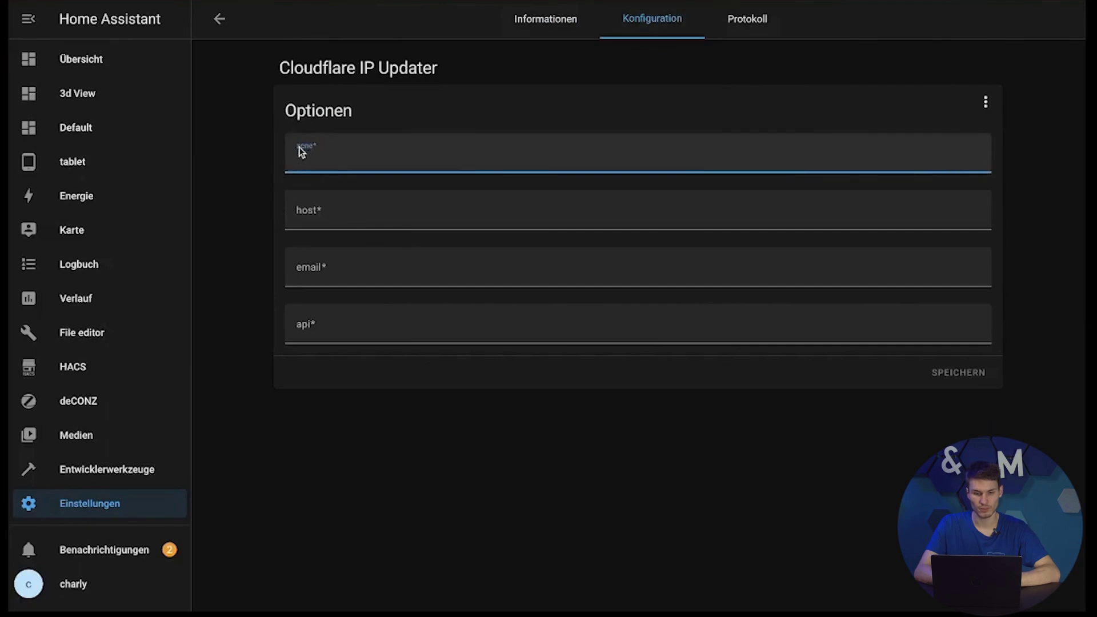
{"action": "left_click", "coordinate": [318, 215]}
{"action": "left_click", "coordinate": [326, 271]}
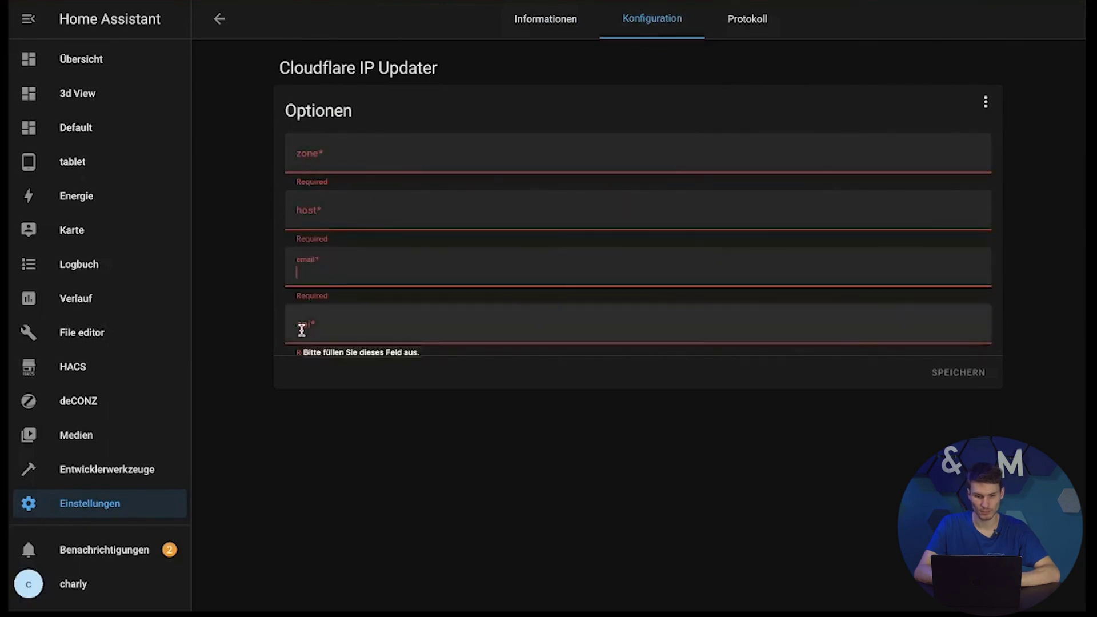
{"action": "left_click", "coordinate": [307, 159]}
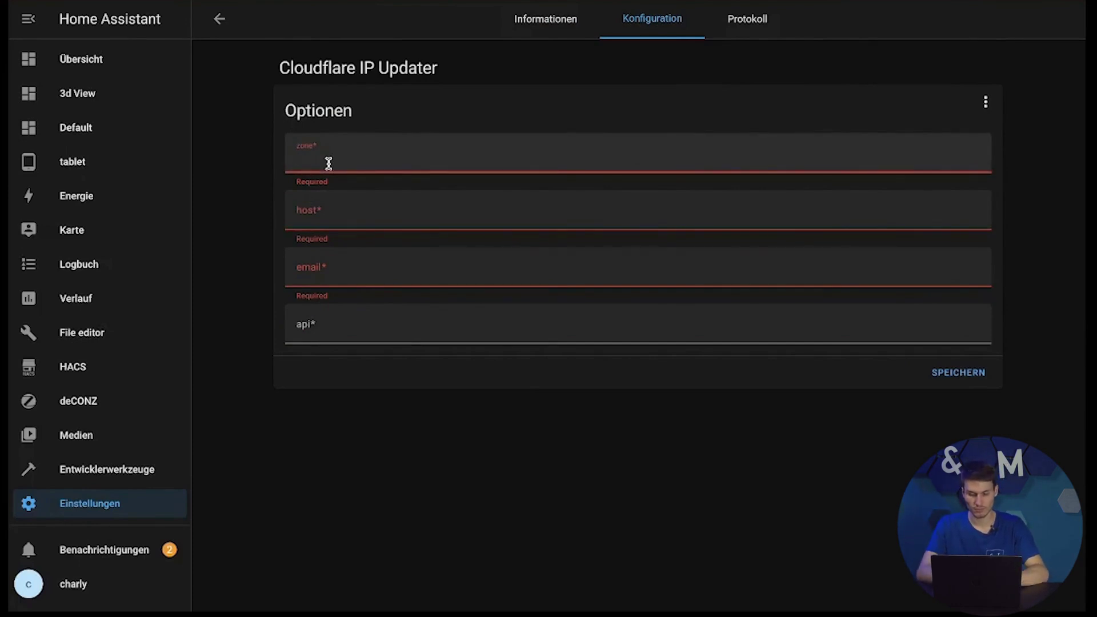
{"action": "type", "text": "1234.de"}
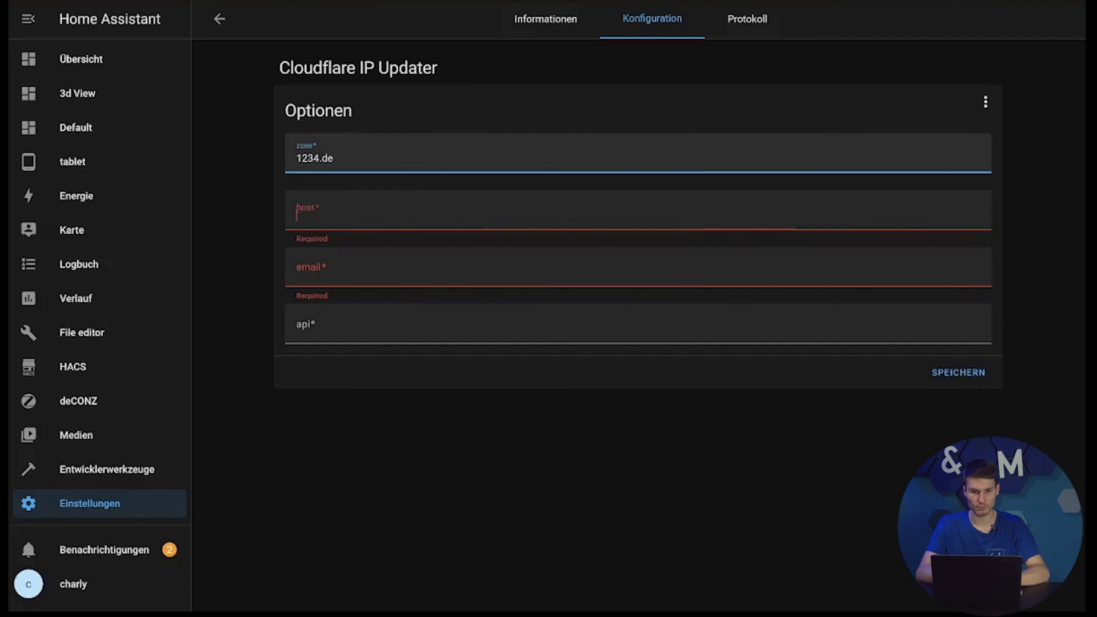
Set the host option to *.home.1234.de.
{"action": "left_click", "coordinate": [305, 233]}
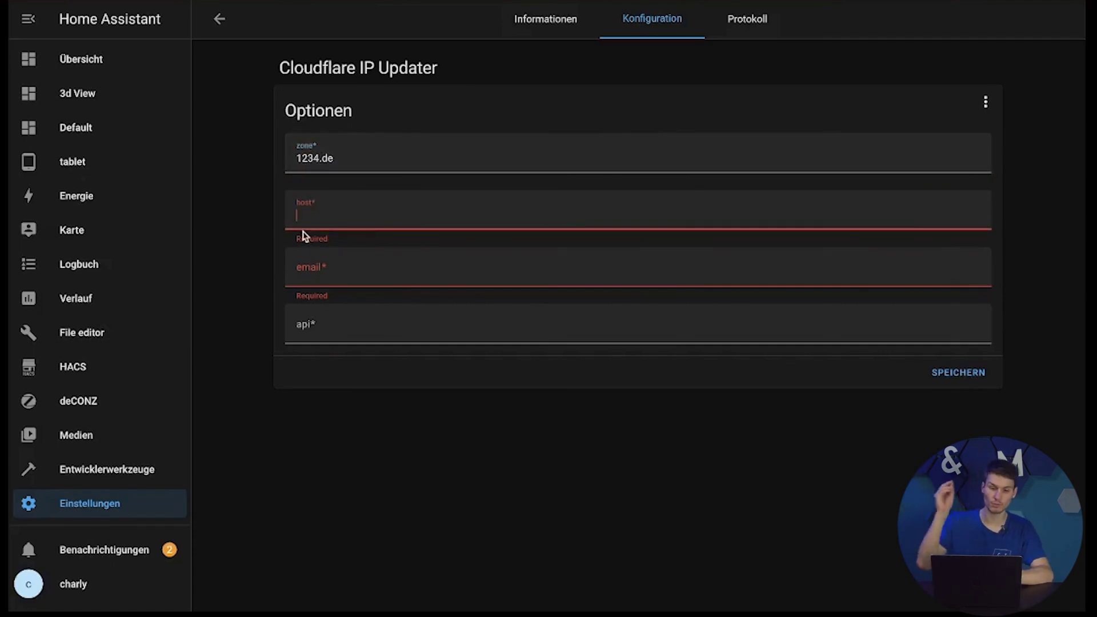
{"action": "type", "text": "*.home.12"}
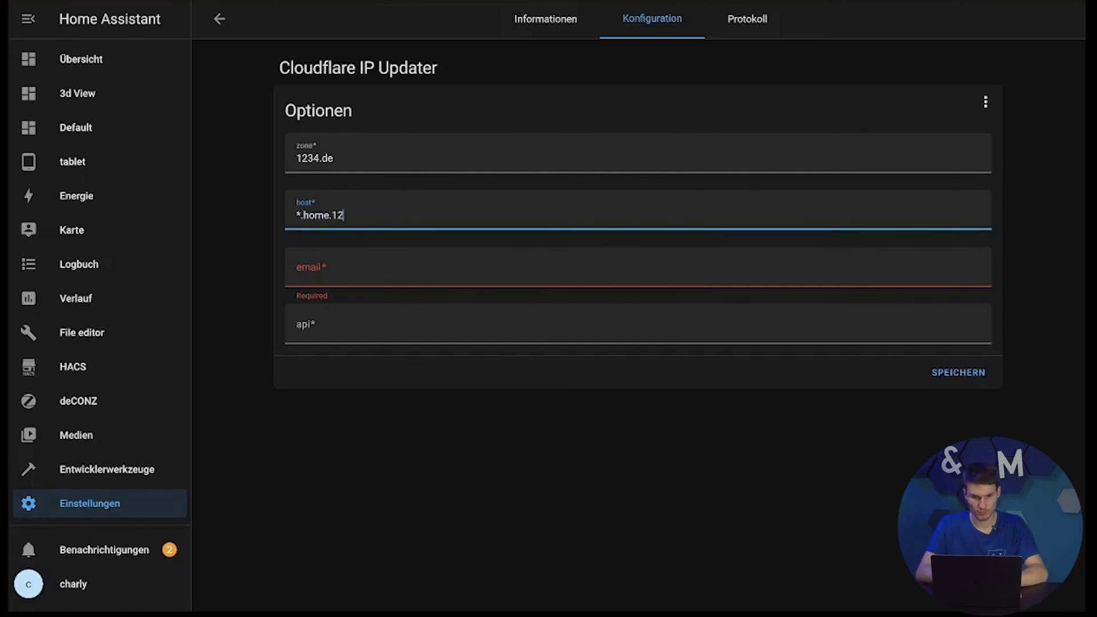
{"action": "type", "text": "e"}
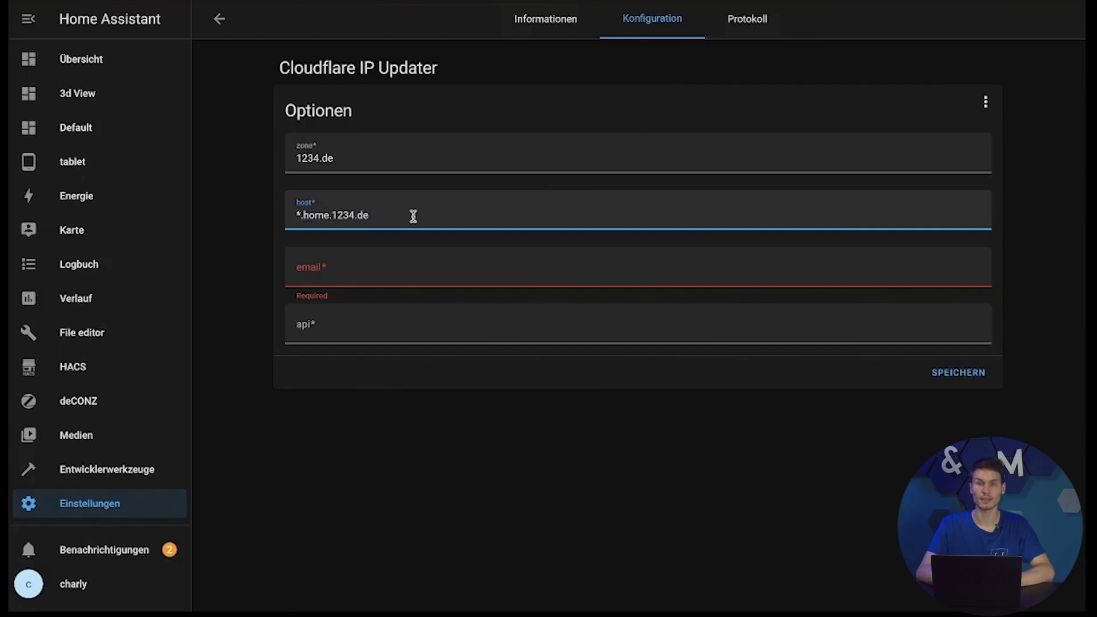
{"action": "left_click_drag", "start_coordinate": [413, 216], "coordinate": [267, 203]}
{"action": "left_click", "coordinate": [315, 223]}
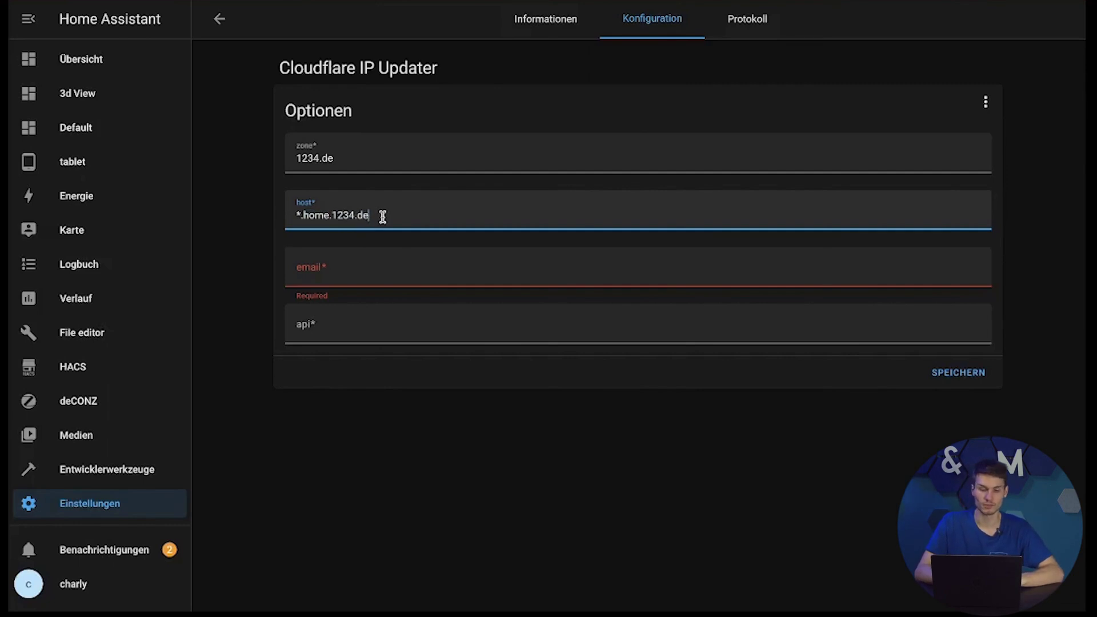
{"action": "left_click_drag", "start_coordinate": [382, 217], "coordinate": [280, 221]}
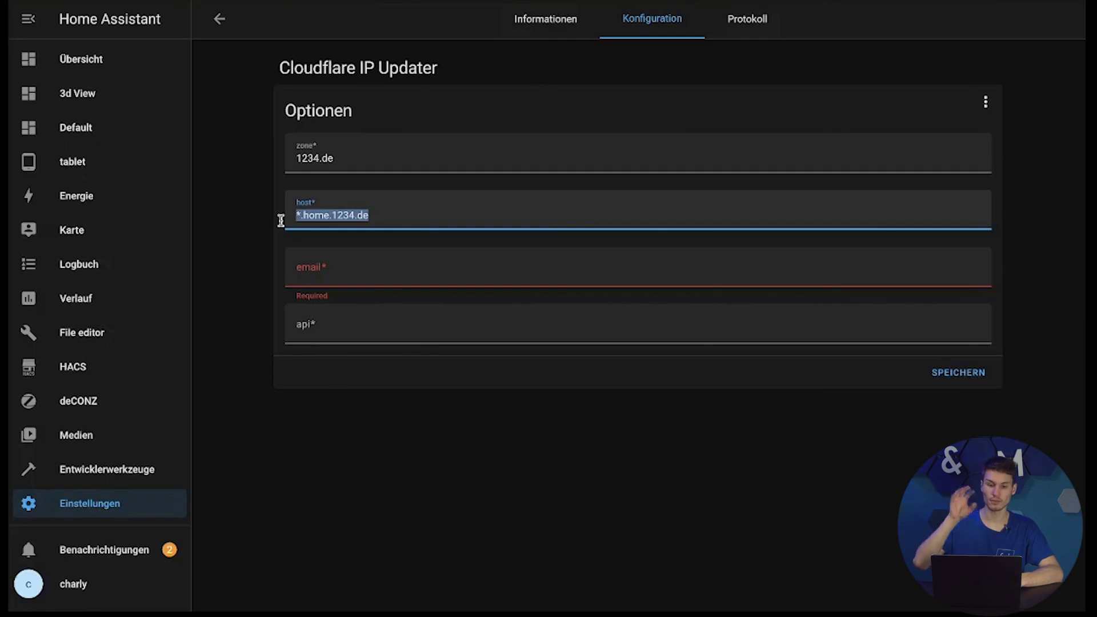
{"action": "left_click", "coordinate": [351, 263]}
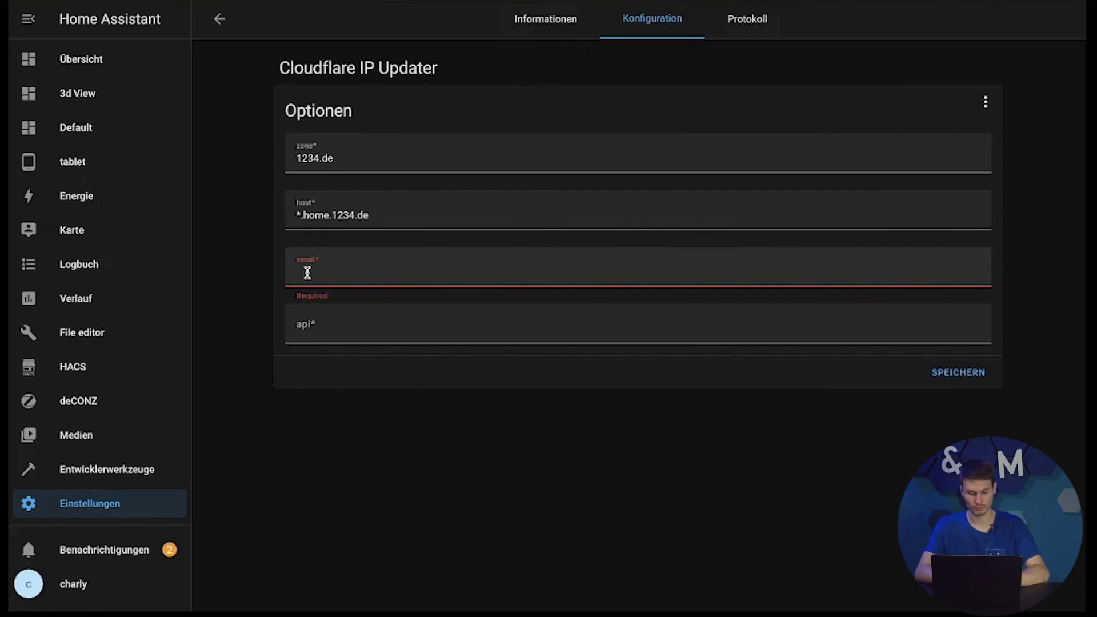
{"action": "type", "text": "testmail@1234.de"}
{"action": "left_click", "coordinate": [345, 321]}
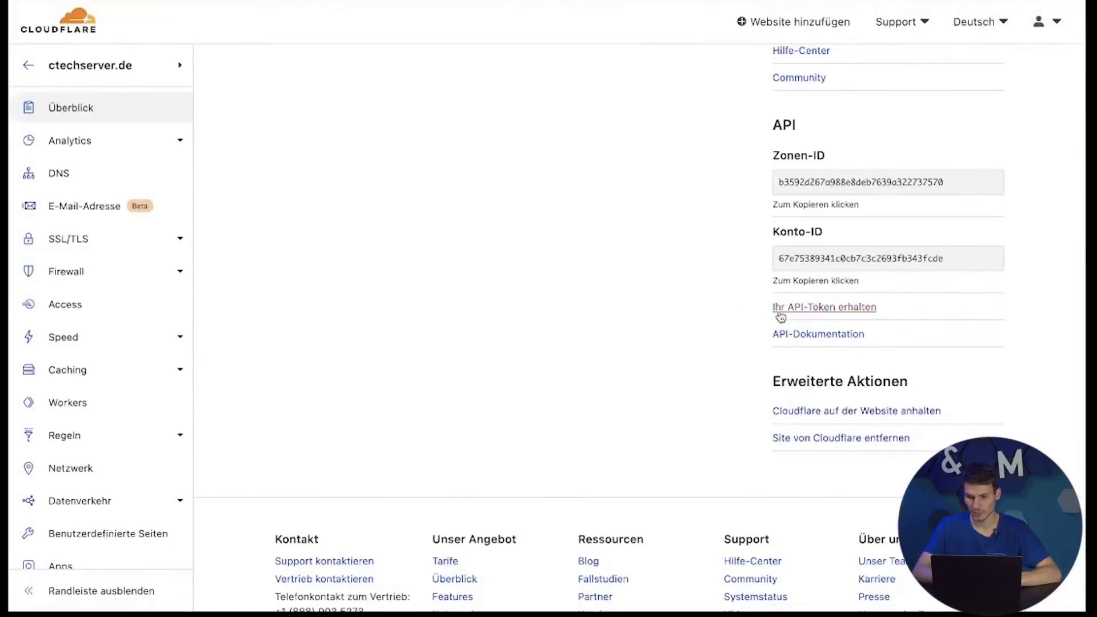
Start a new Cloudflare API token from the Zonen-DNS bearbeiten template.
{"action": "left_click", "coordinate": [834, 307]}
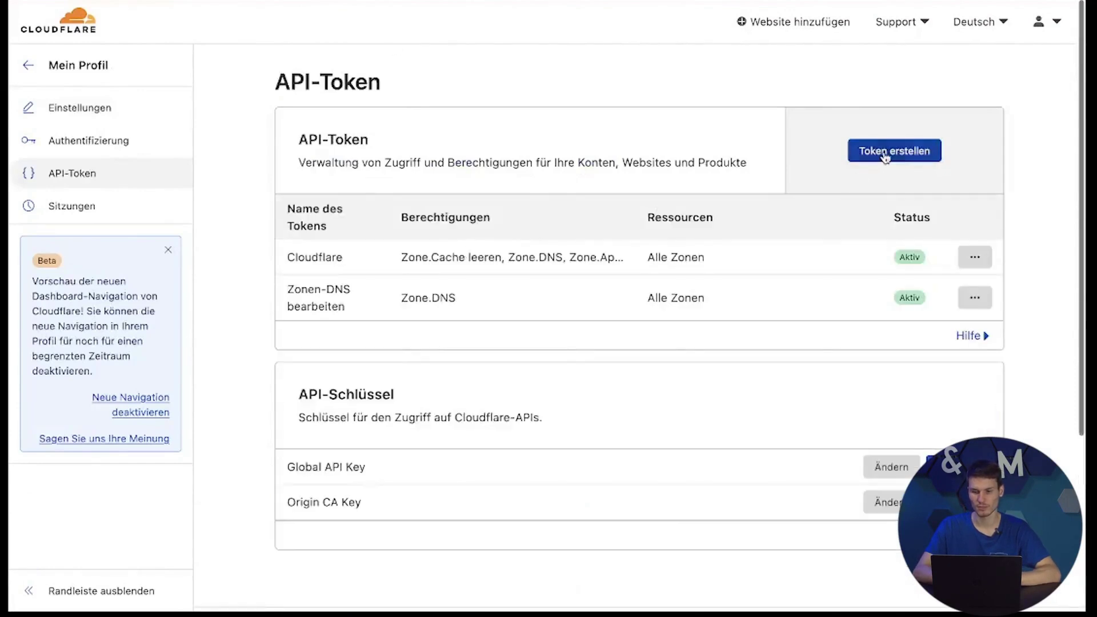
{"action": "left_click", "coordinate": [883, 152]}
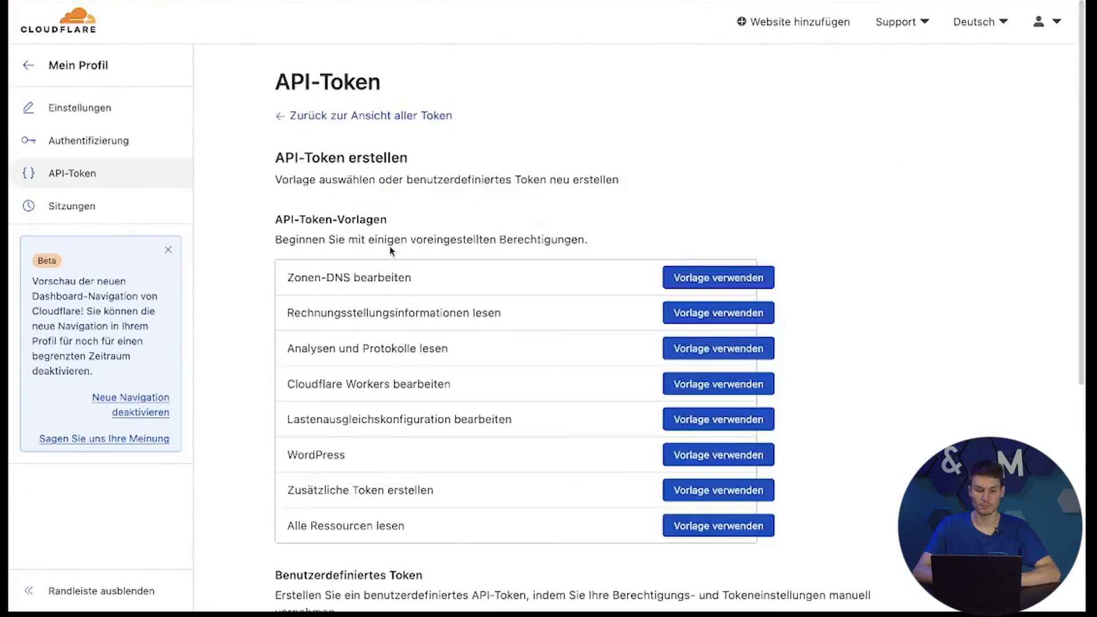
{"action": "scroll", "coordinate": [391, 250], "scroll_direction": "down", "scroll_amount": 3}
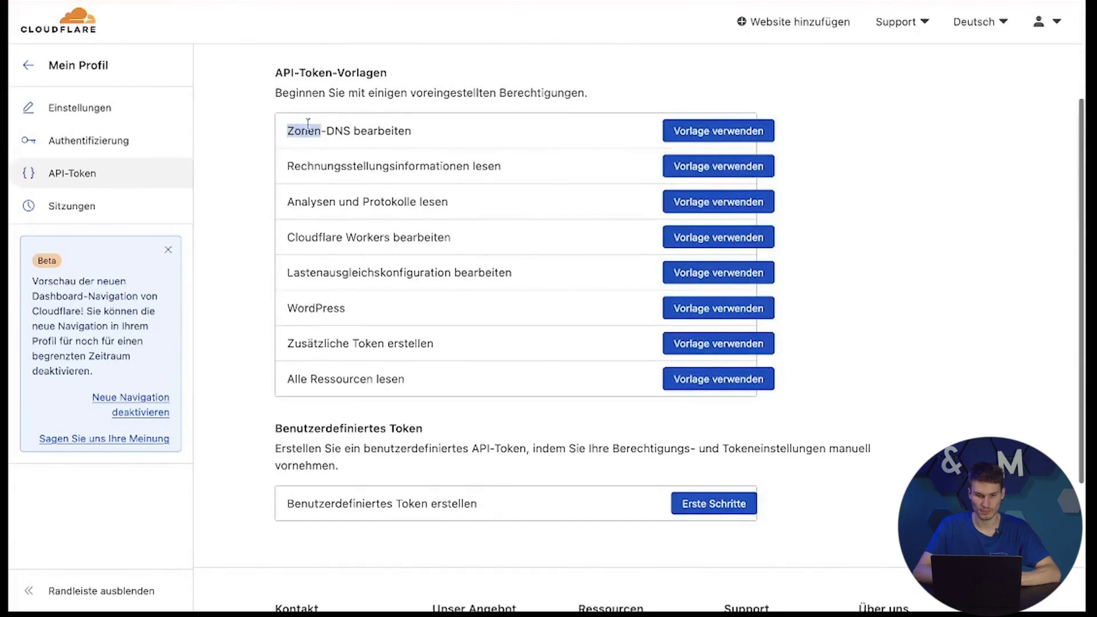
{"action": "left_click_drag", "start_coordinate": [308, 123], "coordinate": [363, 126]}
{"action": "left_click", "coordinate": [718, 131]}
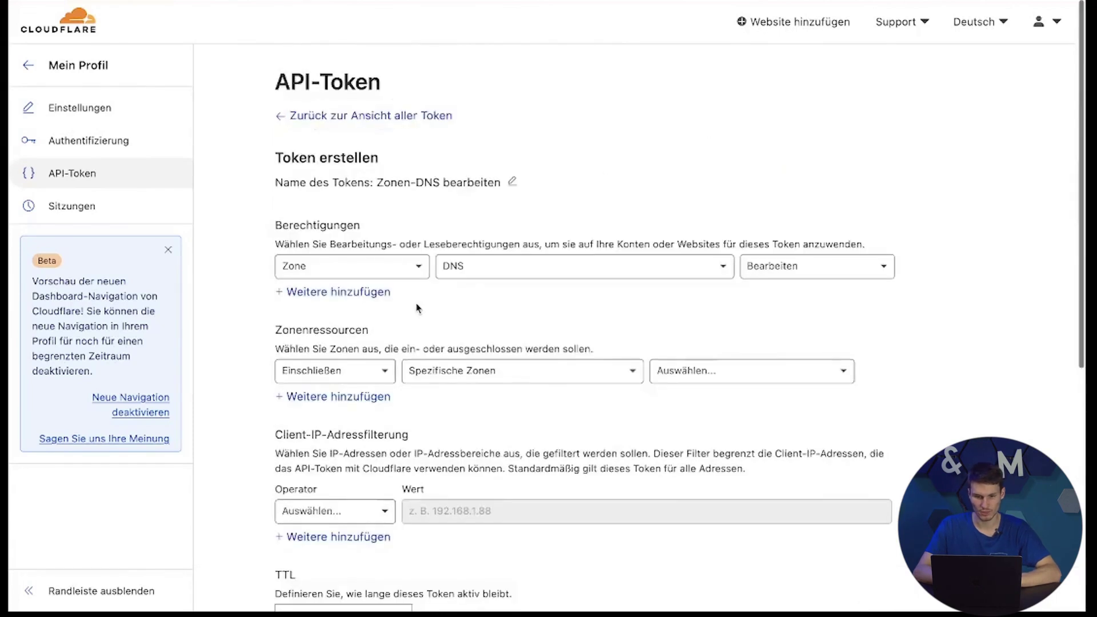
Apply the token to all zones, create it, and fill the add-on's api field.
{"action": "left_click", "coordinate": [342, 372]}
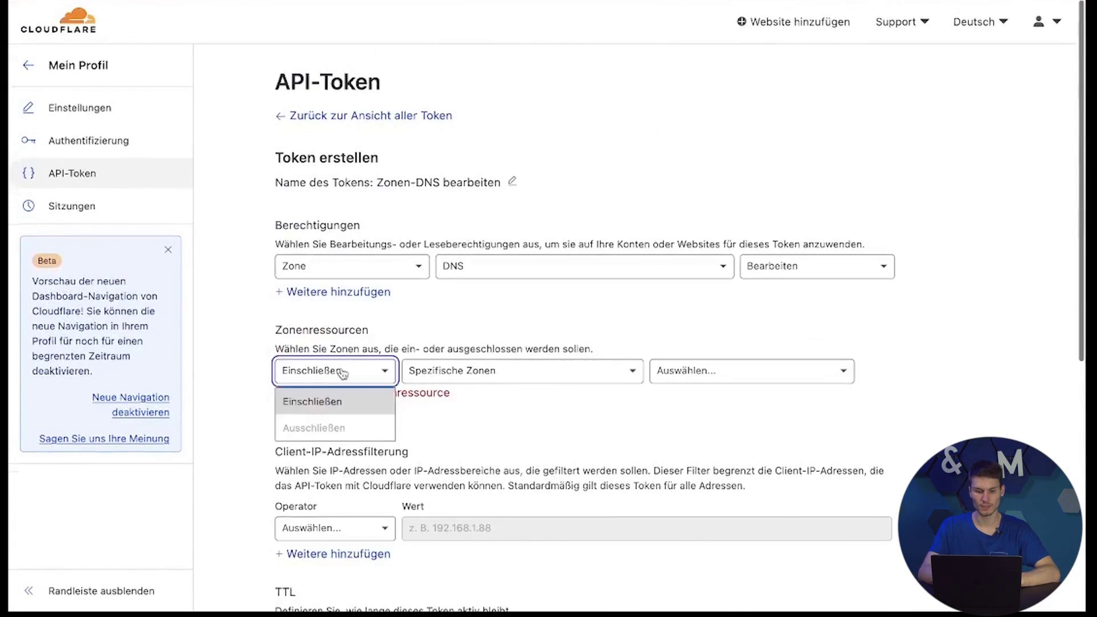
{"action": "left_click", "coordinate": [455, 372]}
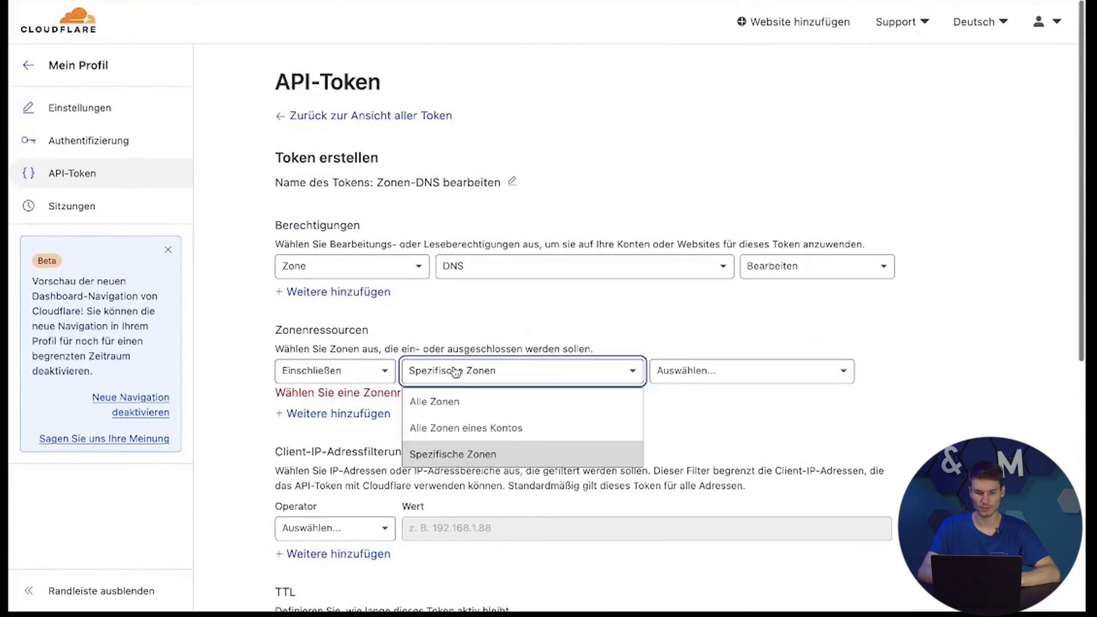
{"action": "left_click", "coordinate": [502, 405]}
{"action": "scroll", "coordinate": [491, 384], "scroll_direction": "down", "scroll_amount": 3}
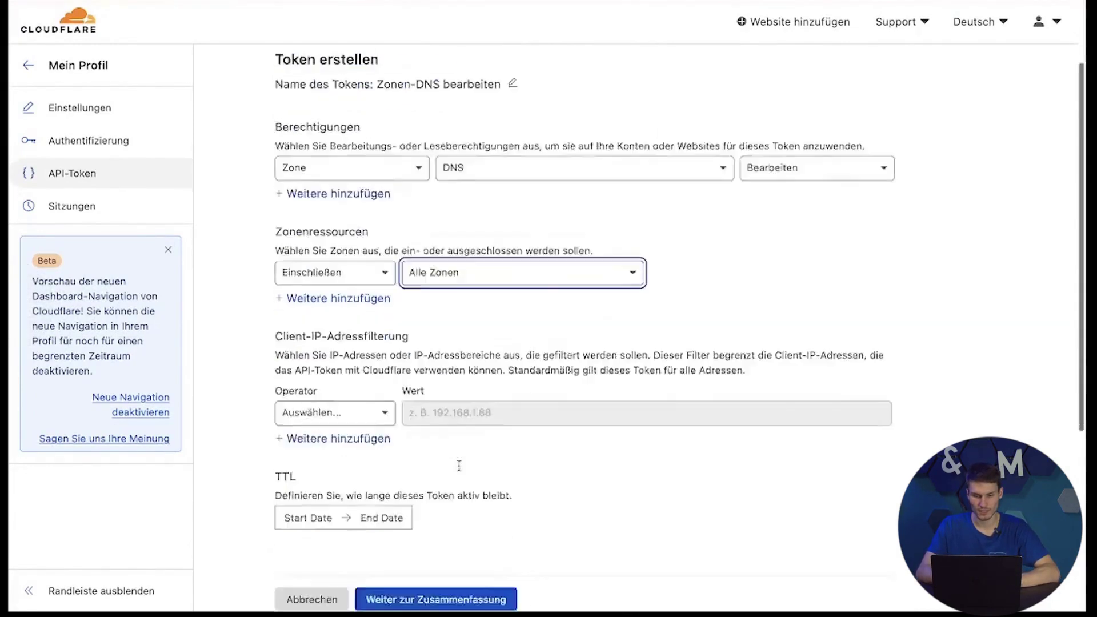
{"action": "scroll", "coordinate": [459, 457], "scroll_direction": "down", "scroll_amount": 5}
{"action": "left_click", "coordinate": [459, 325]}
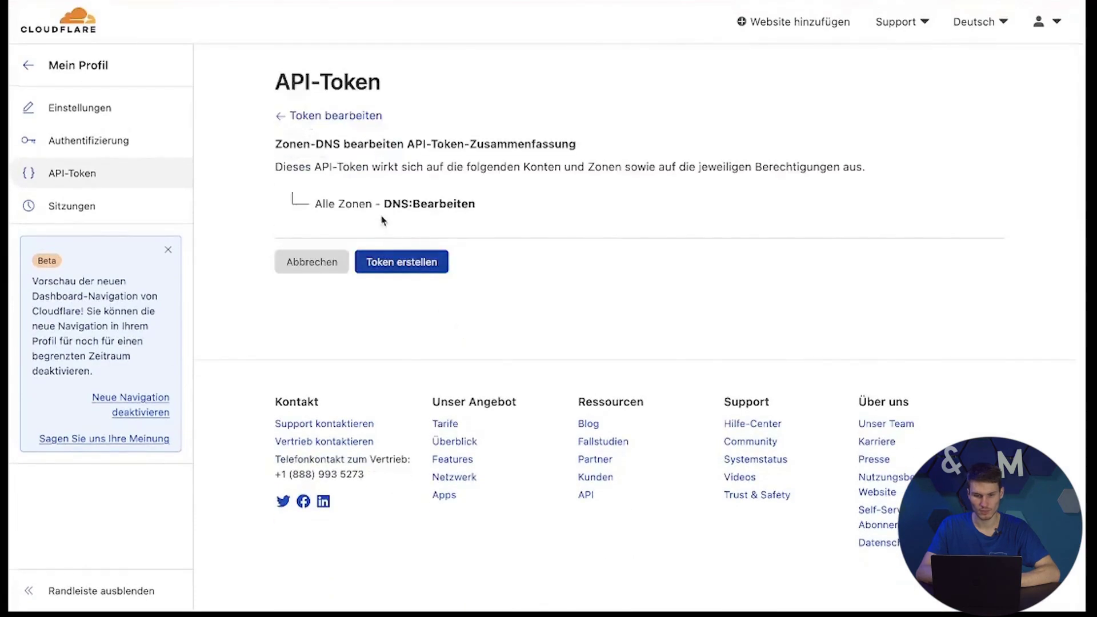
{"action": "left_click", "coordinate": [408, 268]}
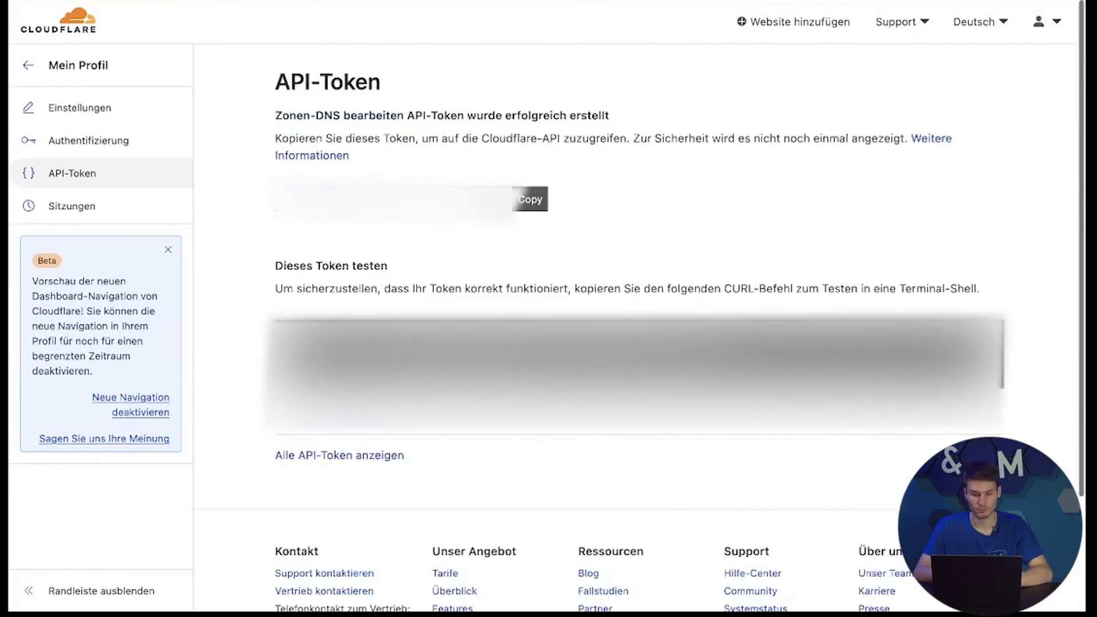
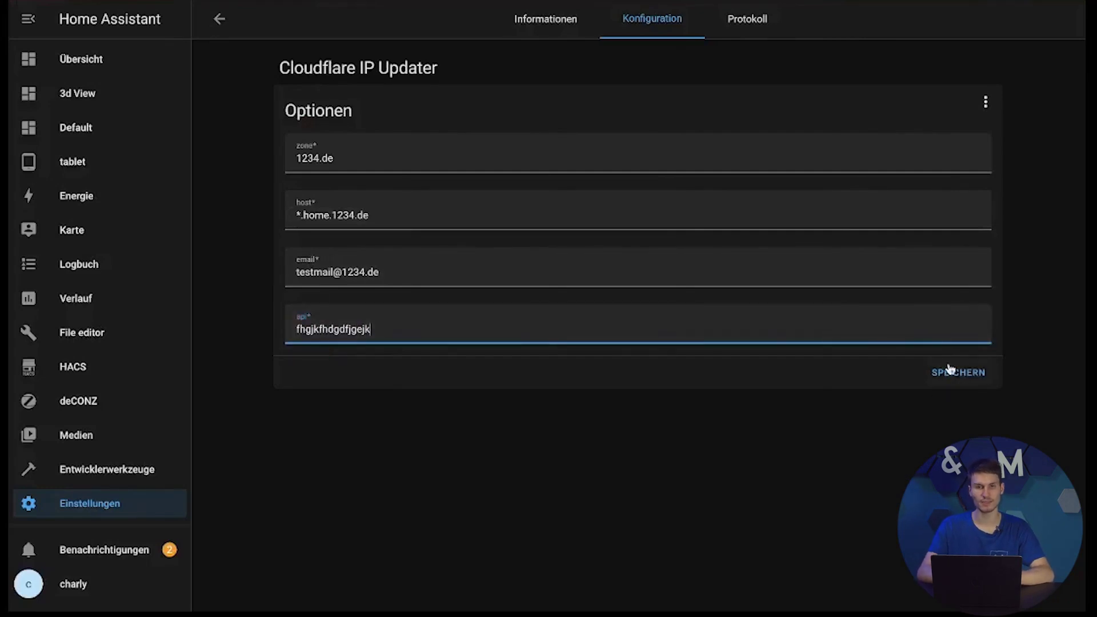
Return to the Cloudflare IP Updater add-on's Informationen page.
{"action": "left_click", "coordinate": [549, 23]}
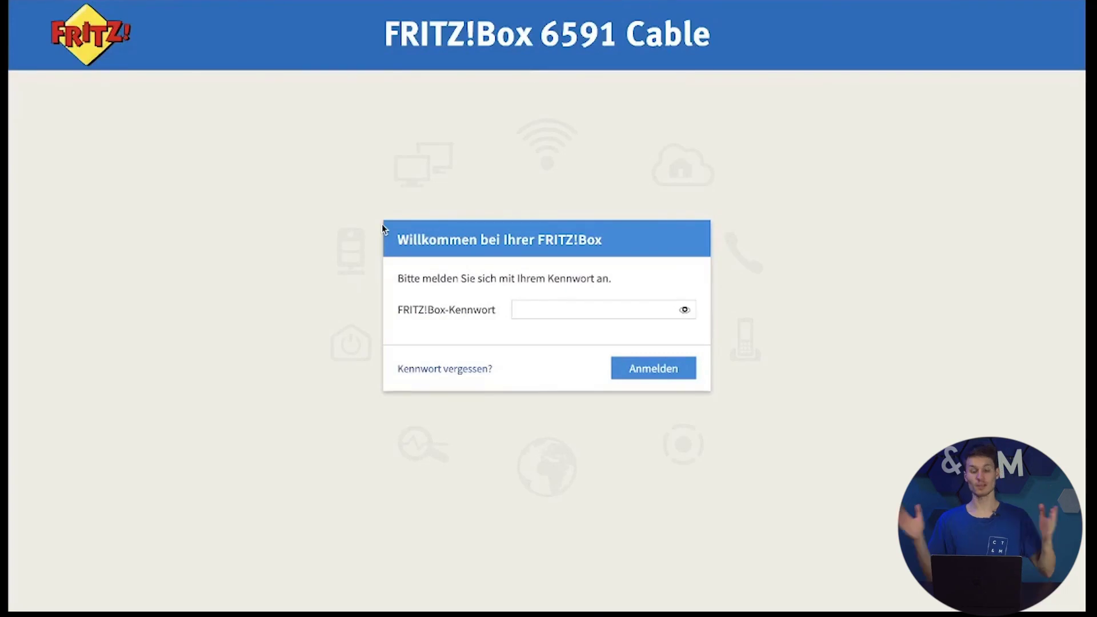
Log in to the FRITZ!Box, open port sharing and select device DESKTOP-5QKIIEU.
{"action": "type", "text": "••••"}
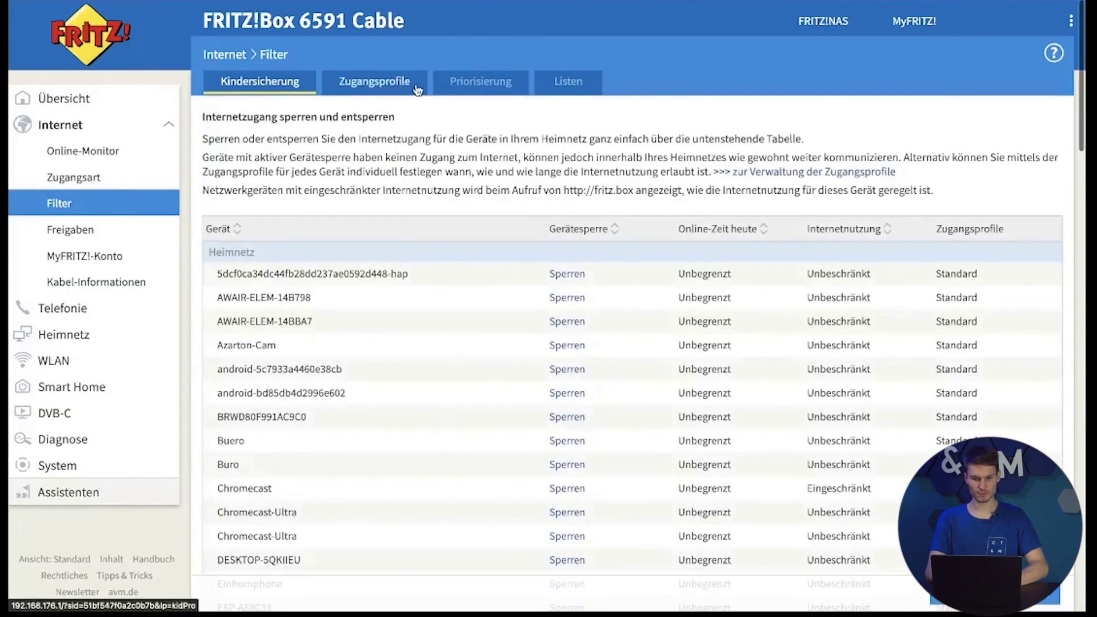
{"action": "left_click", "coordinate": [64, 230]}
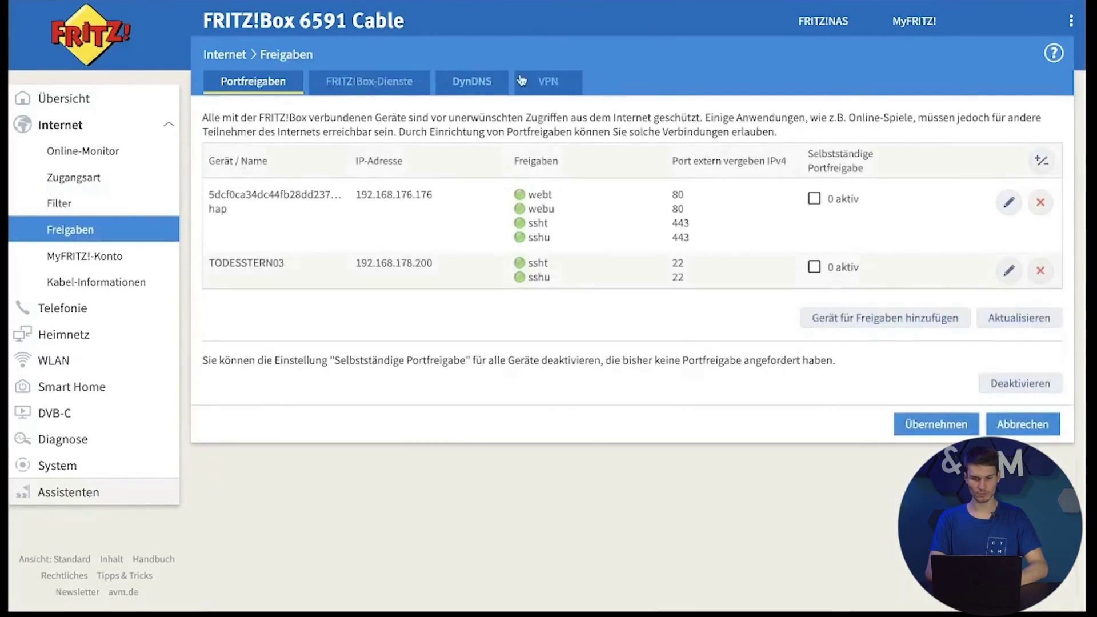
{"action": "left_click", "coordinate": [889, 311]}
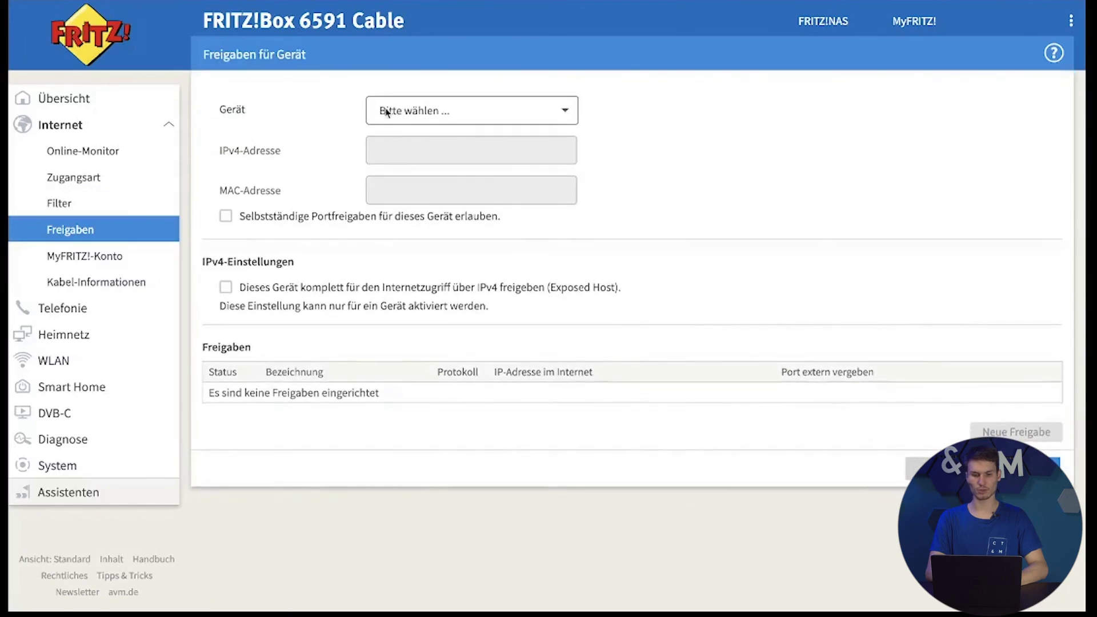
{"action": "left_click", "coordinate": [400, 111]}
{"action": "left_click", "coordinate": [305, 112]}
{"action": "left_click", "coordinate": [399, 111]}
{"action": "left_click", "coordinate": [428, 221]}
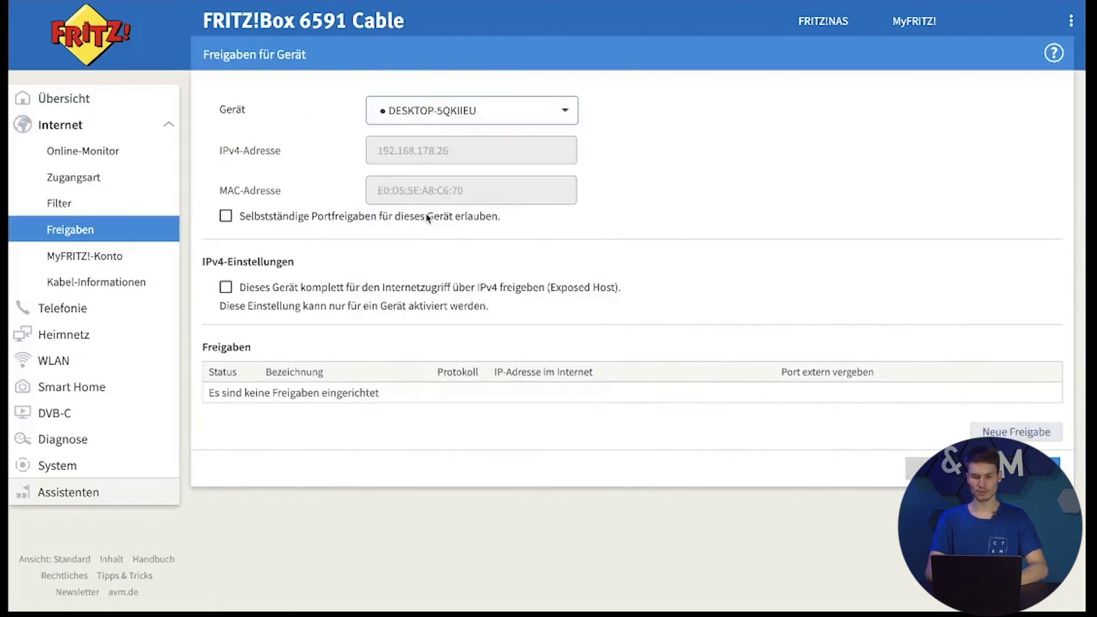
Create a new custom-application port forwarding using the UDP protocol.
{"action": "left_click", "coordinate": [1014, 433]}
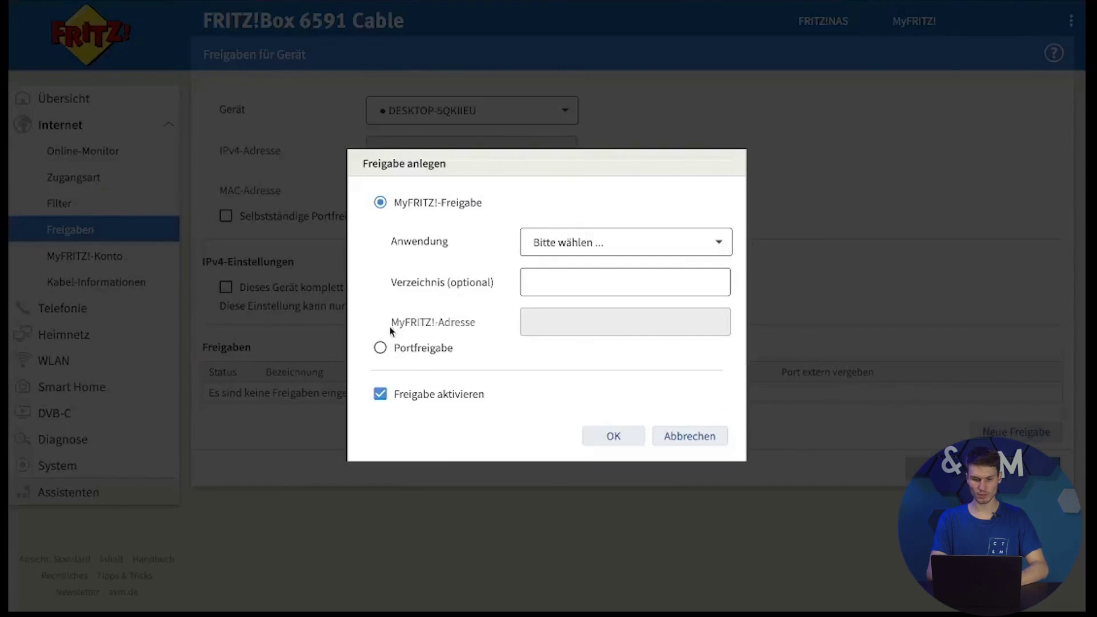
{"action": "left_click", "coordinate": [381, 350]}
{"action": "left_click", "coordinate": [574, 241]}
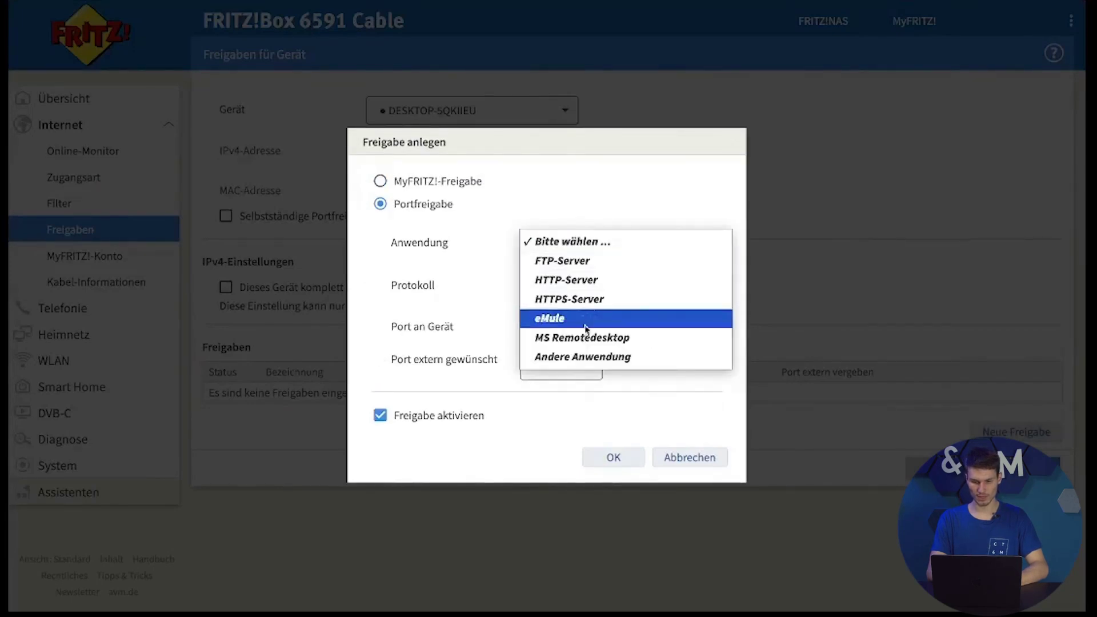
{"action": "left_click", "coordinate": [596, 356]}
{"action": "type", "text": "httpsu"}
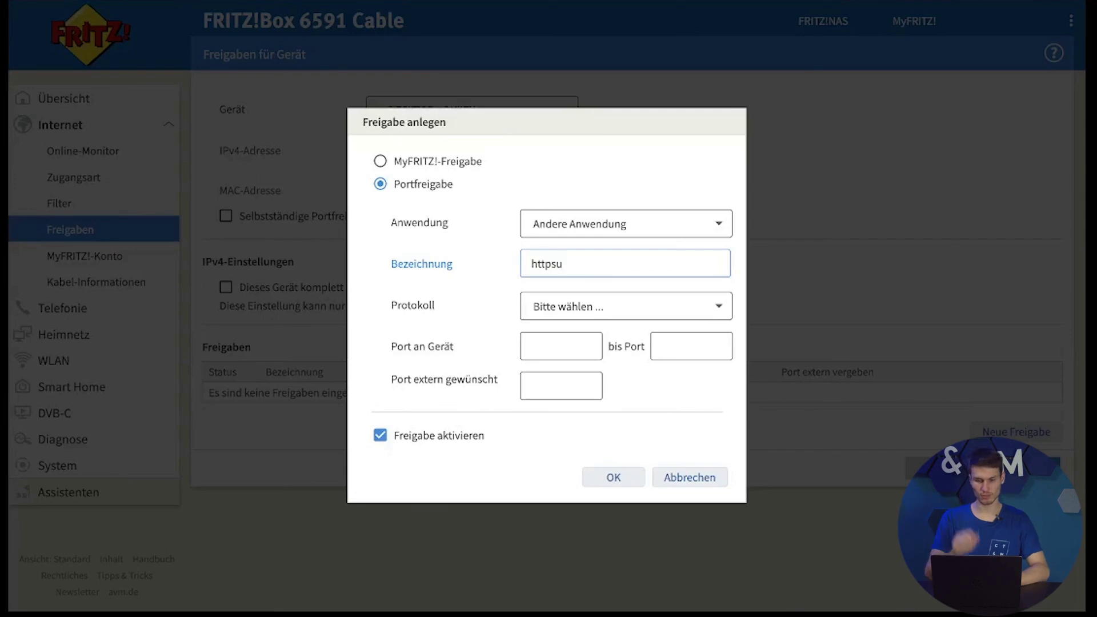
{"action": "left_click", "coordinate": [564, 309]}
{"action": "left_click", "coordinate": [548, 342]}
{"action": "type", "text": "80"}
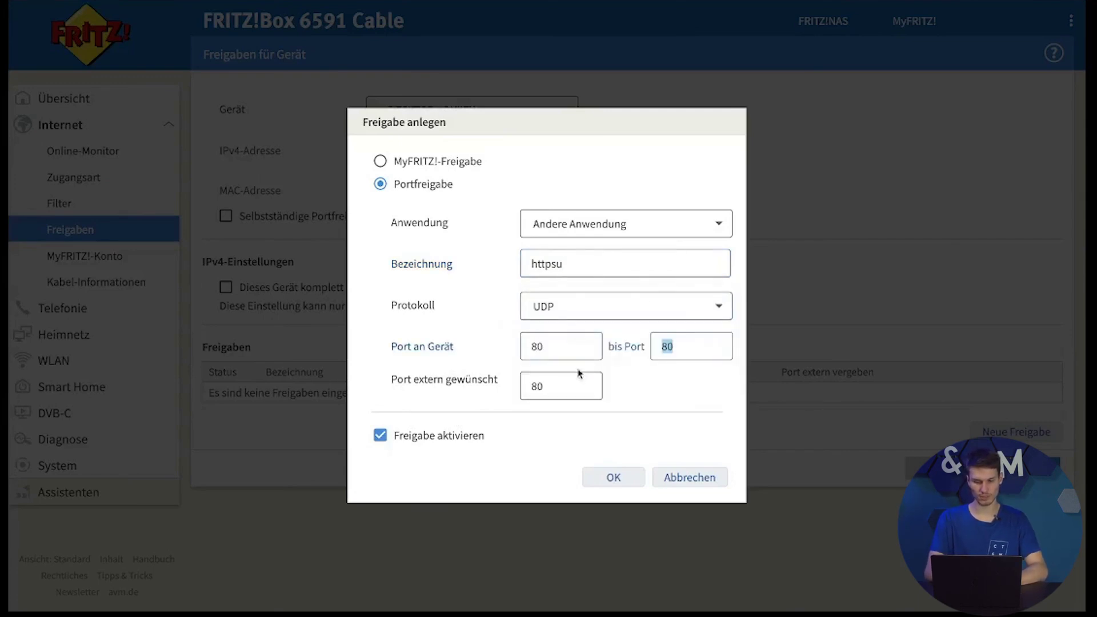
Save the httpsu UDP rule and add an httpt custom port forwarding over TCP.
{"action": "left_click", "coordinate": [610, 483]}
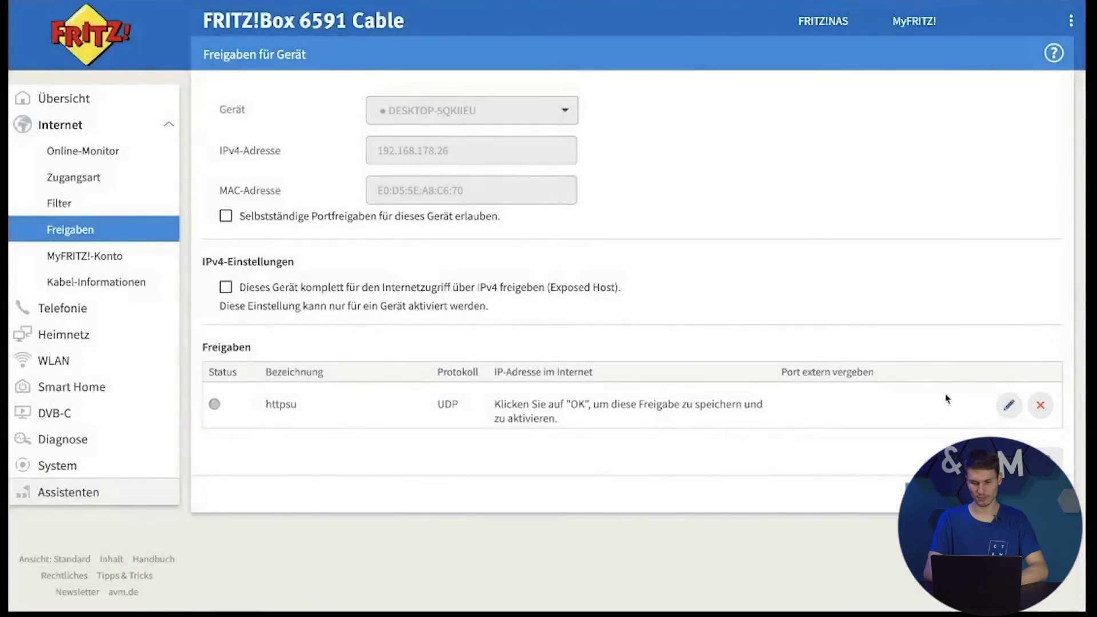
{"action": "left_click", "coordinate": [1011, 457]}
{"action": "left_click", "coordinate": [411, 347]}
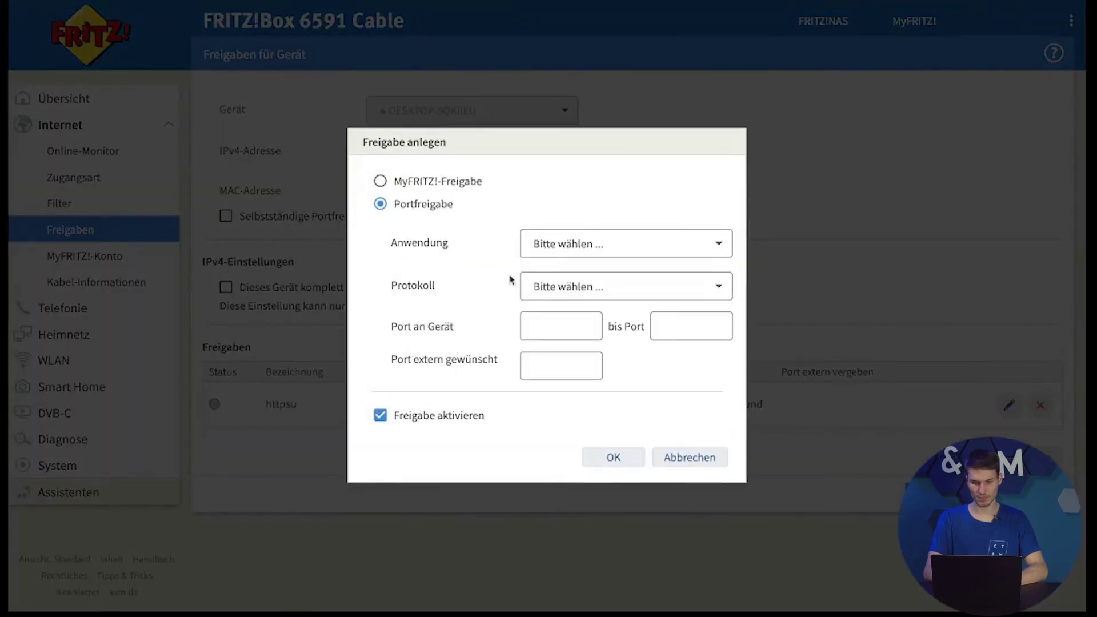
{"action": "left_click", "coordinate": [584, 236]}
{"action": "left_click", "coordinate": [571, 355]}
{"action": "left_click", "coordinate": [576, 265]}
{"action": "type", "text": "httpt"}
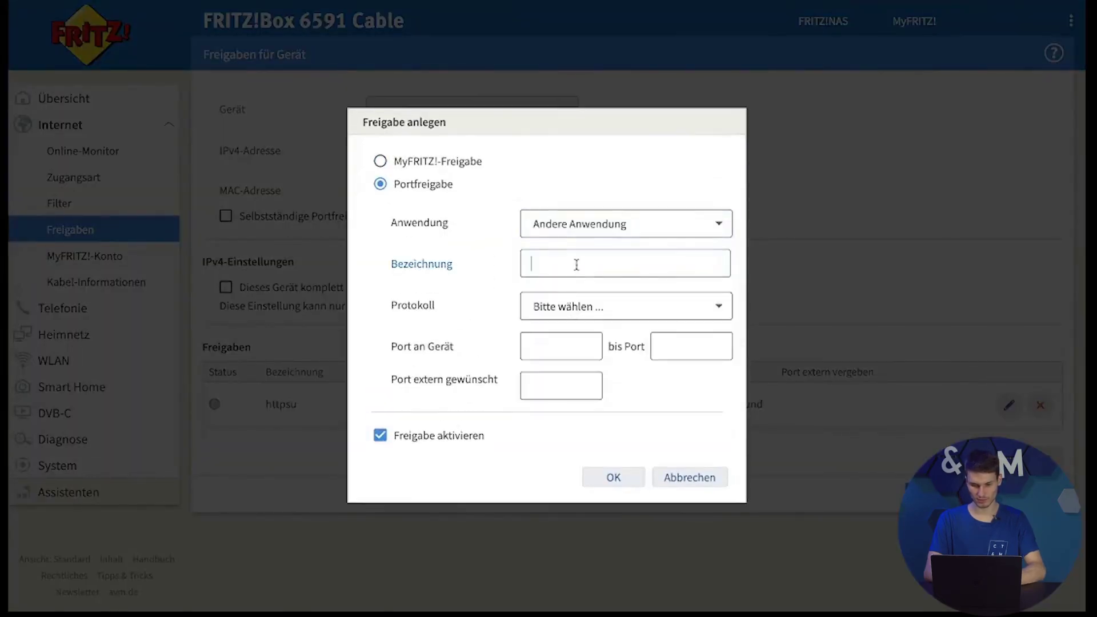
{"action": "left_click", "coordinate": [567, 311]}
{"action": "left_click", "coordinate": [553, 318]}
{"action": "left_click", "coordinate": [536, 349]}
{"action": "type", "text": "80"}
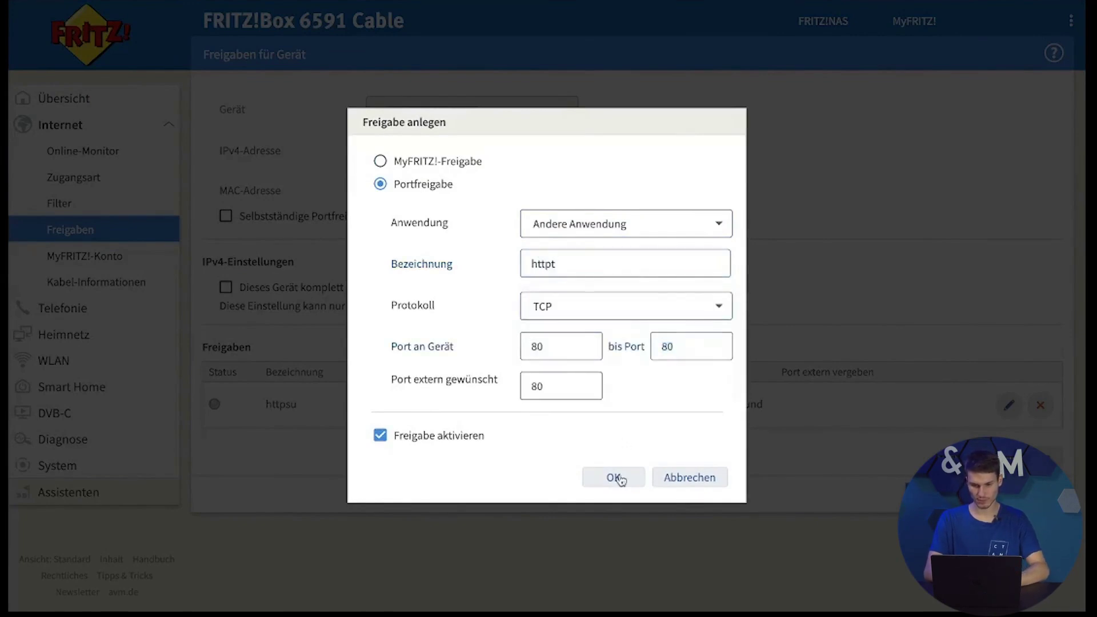
{"action": "left_click", "coordinate": [613, 477]}
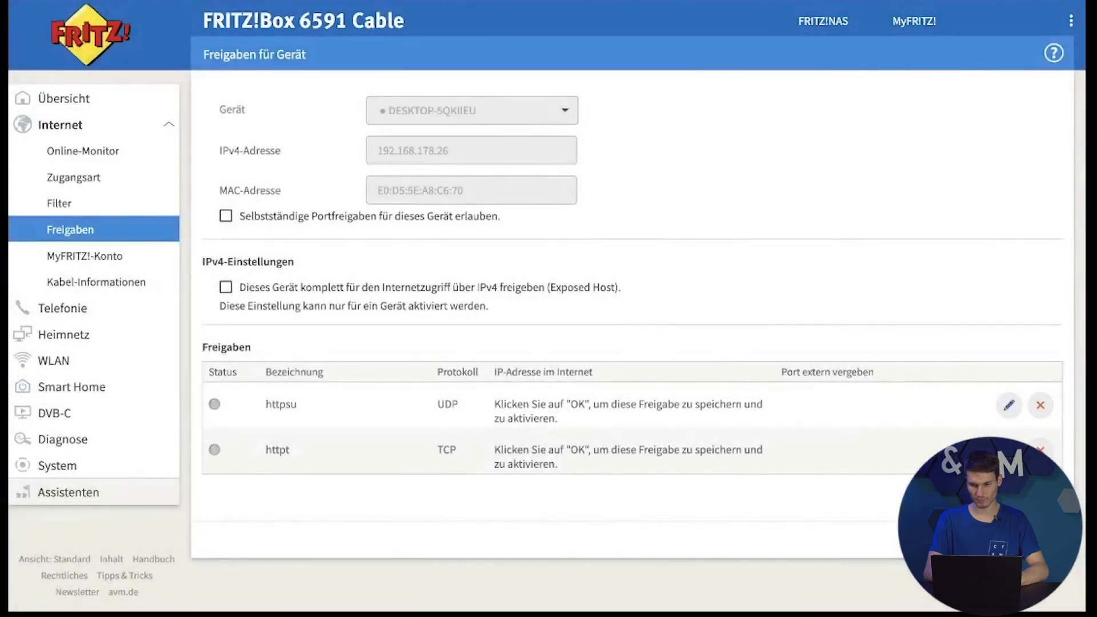
Add a second httpsu custom port forwarding over UDP.
{"action": "left_click", "coordinate": [1022, 497]}
{"action": "left_click", "coordinate": [416, 349]}
{"action": "left_click", "coordinate": [572, 243]}
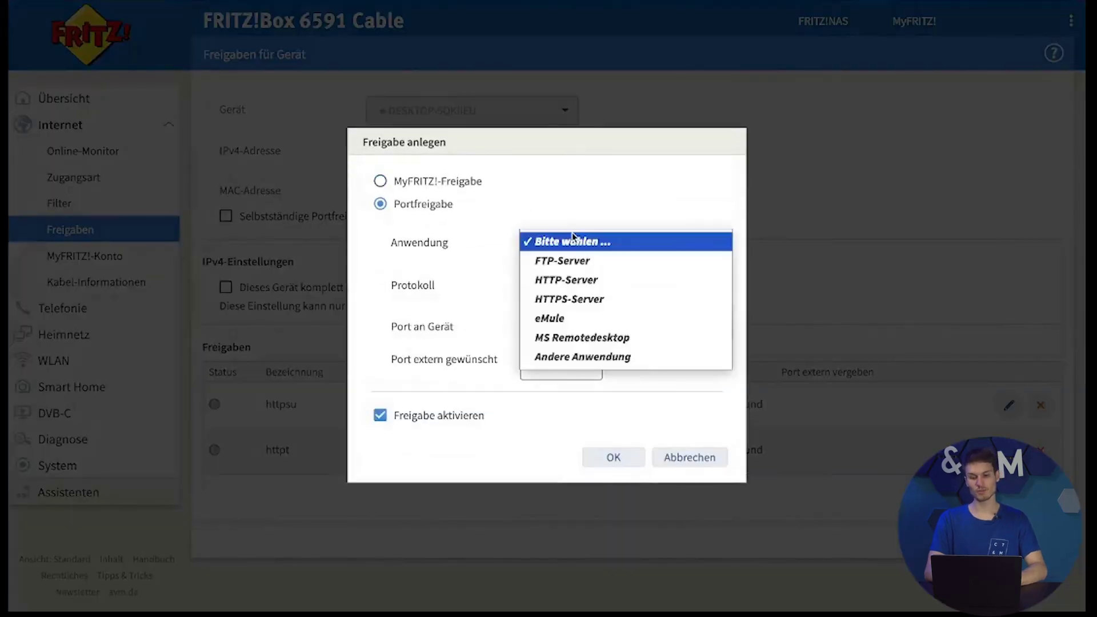
{"action": "left_click", "coordinate": [585, 356]}
{"action": "left_click", "coordinate": [555, 265]}
{"action": "type", "text": "httpsu"}
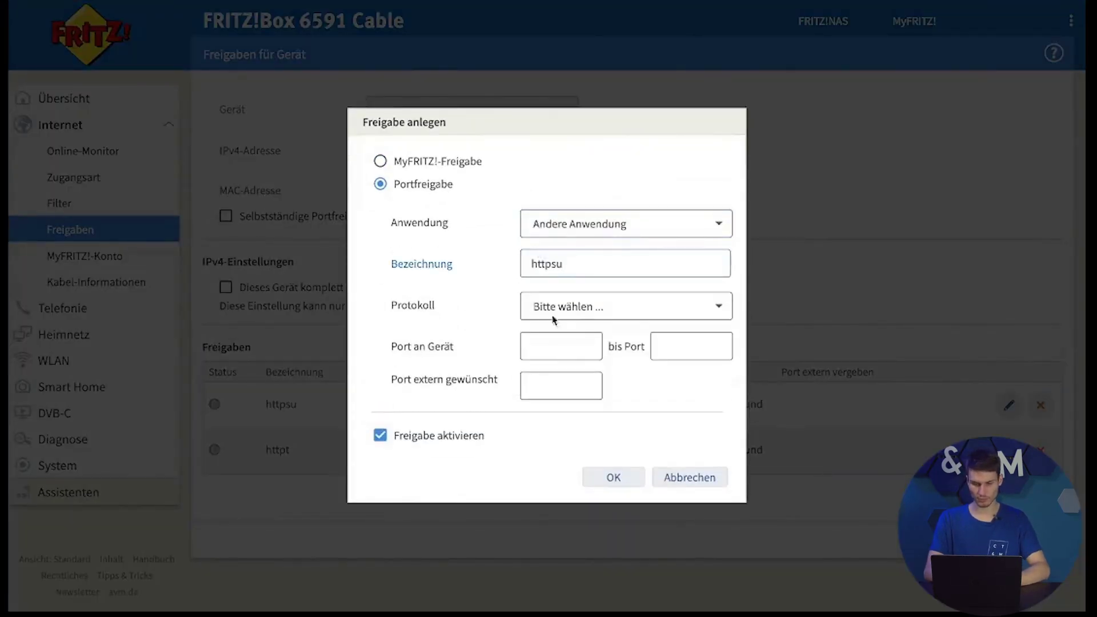
{"action": "left_click", "coordinate": [554, 319]}
{"action": "left_click", "coordinate": [566, 343]}
{"action": "left_click", "coordinate": [536, 353]}
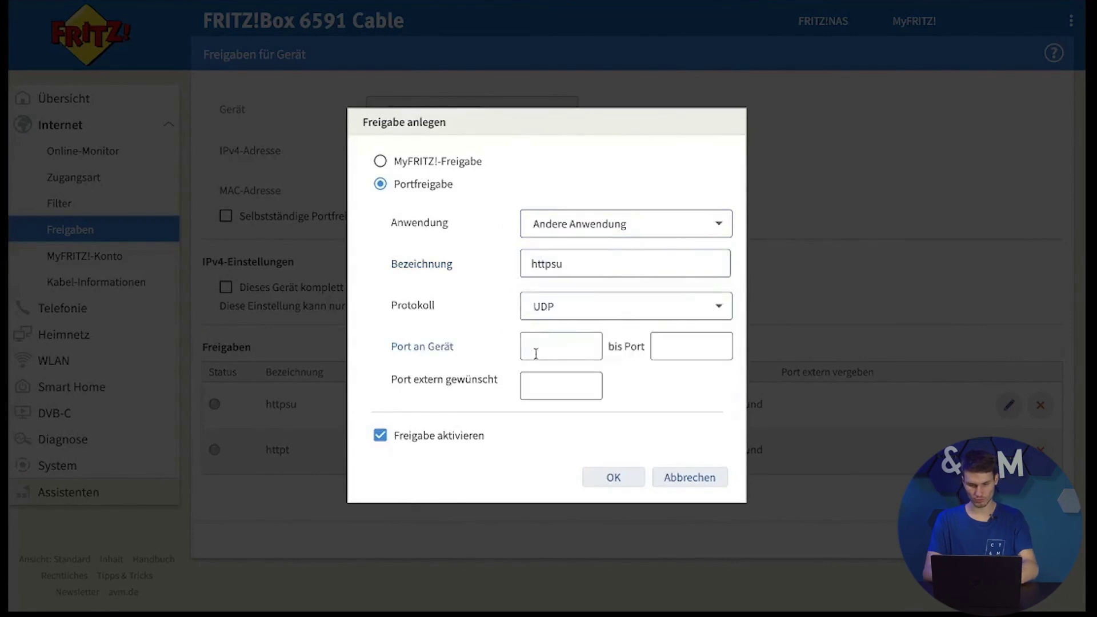
{"action": "left_click", "coordinate": [544, 237]}
Add an httpst custom port forwarding over TCP for port 443.
{"action": "left_click", "coordinate": [568, 316]}
{"action": "left_click", "coordinate": [556, 268]}
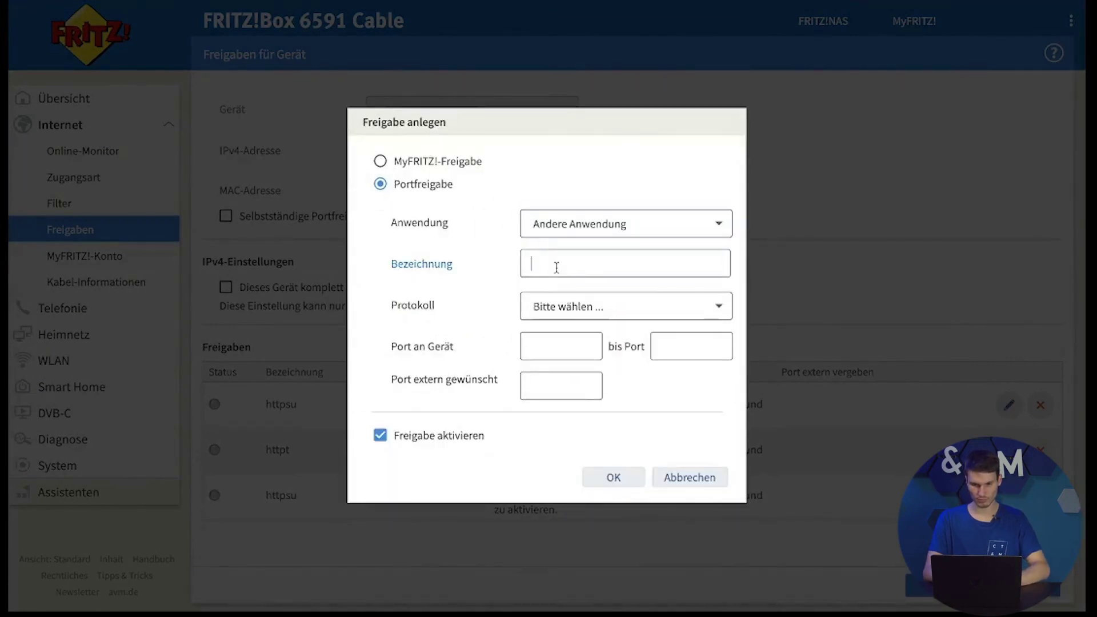
{"action": "left_click", "coordinate": [601, 299]}
{"action": "left_click", "coordinate": [588, 323]}
{"action": "left_click", "coordinate": [556, 347]}
{"action": "type", "text": "443"}
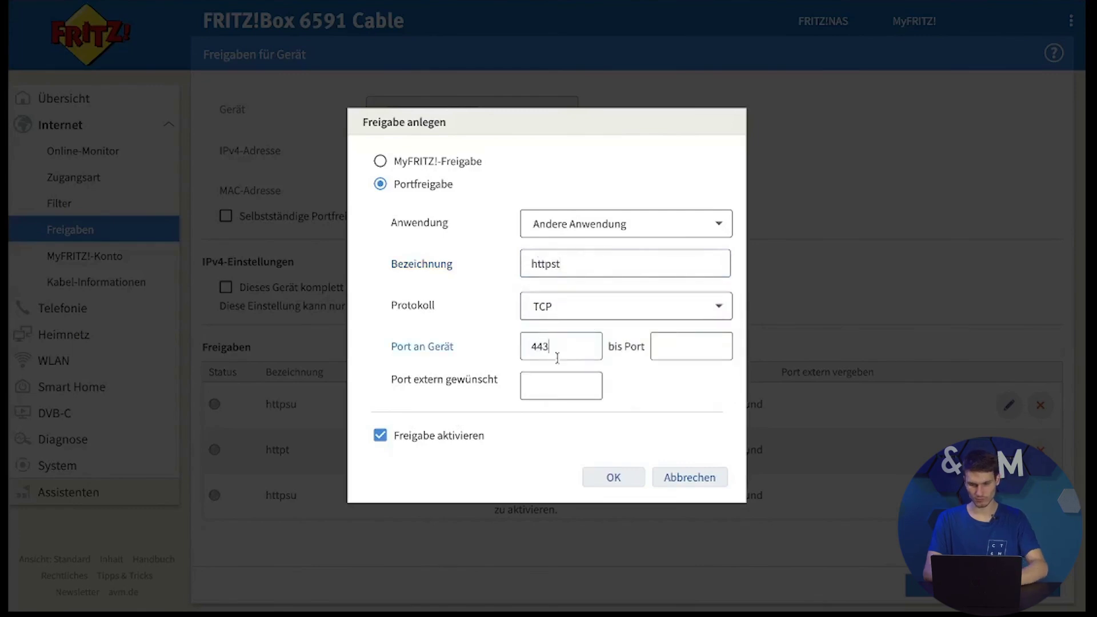
{"action": "key", "text": "Return"}
{"action": "scroll", "coordinate": [661, 392], "scroll_direction": "down", "scroll_amount": 2}
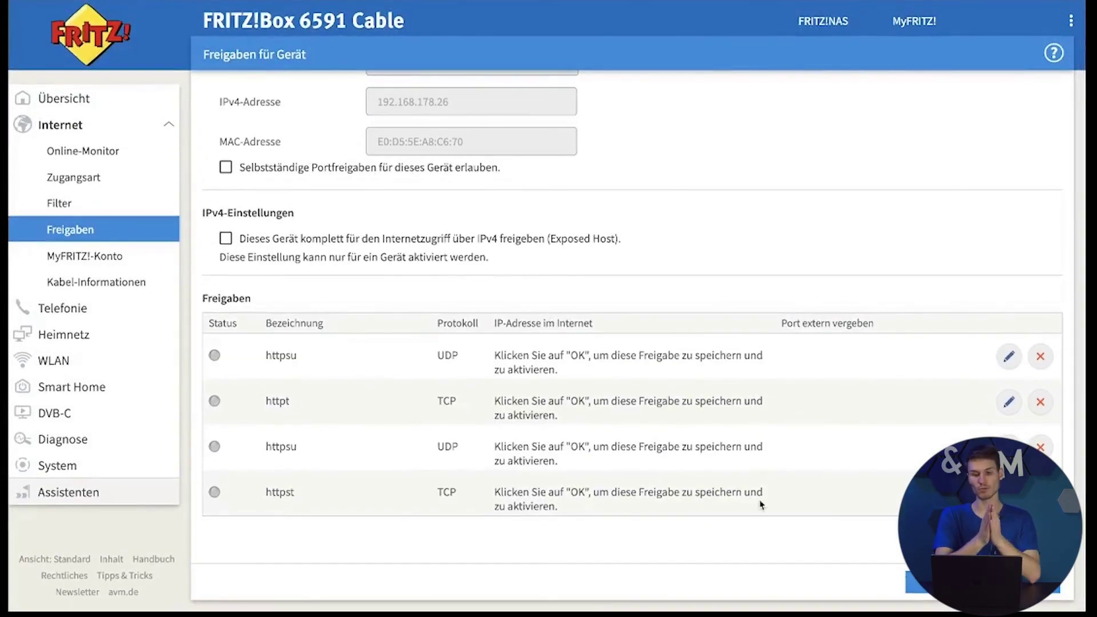
Scroll back up the FRITZ!Box Freigaben list of four port forwardings.
{"action": "scroll", "coordinate": [598, 488], "scroll_direction": "up", "scroll_amount": 2}
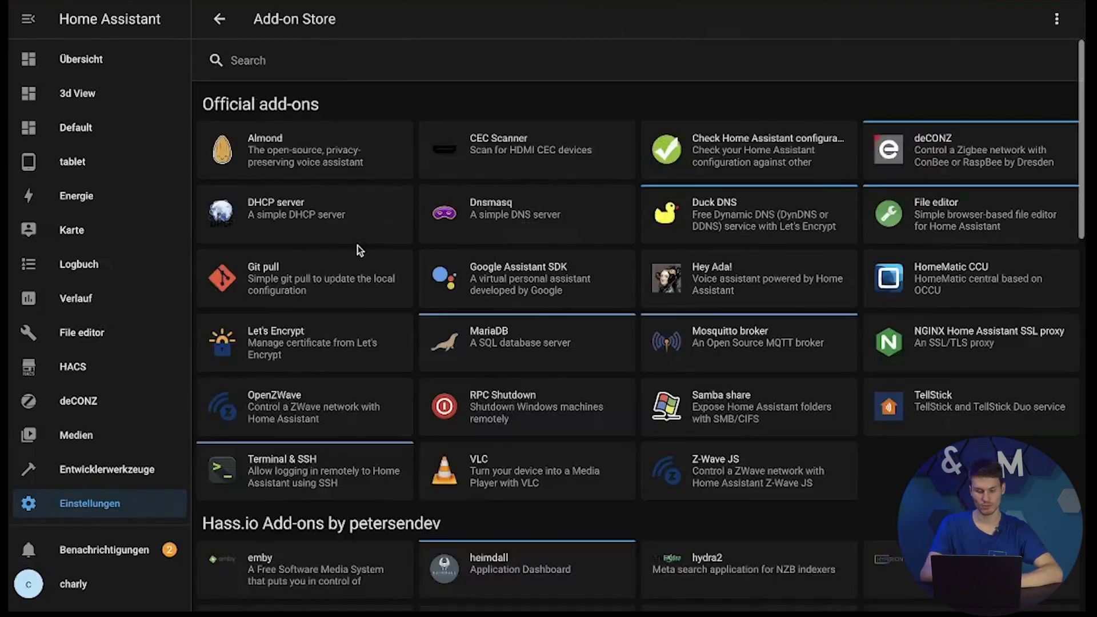
Find the Nginx Proxy Manager add-on and launch its web interface dashboard.
{"action": "left_click", "coordinate": [337, 60]}
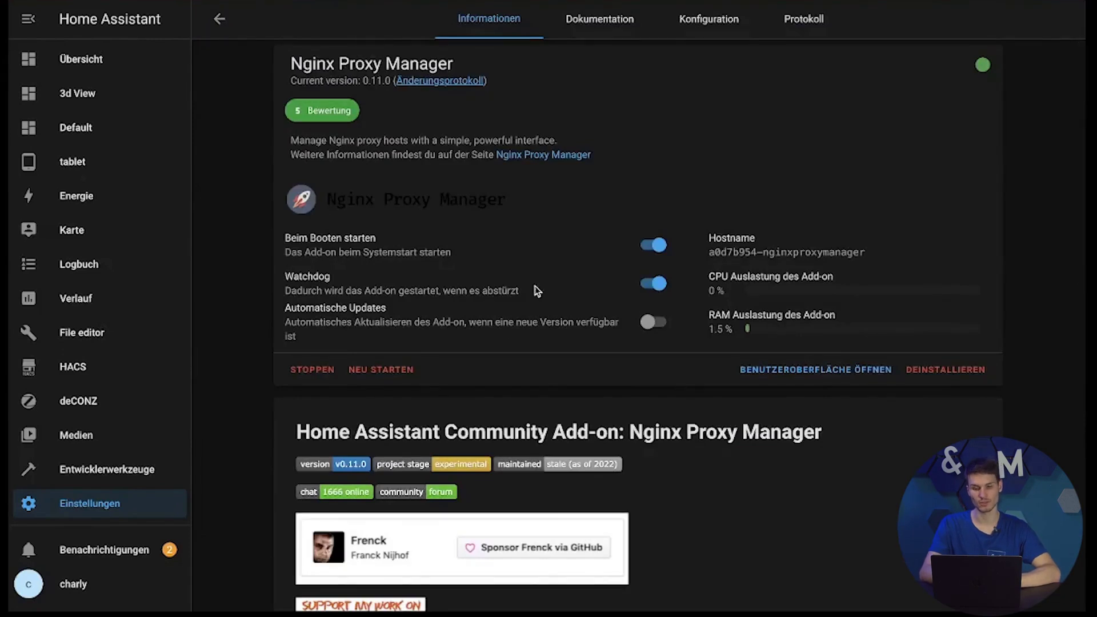
{"action": "left_click", "coordinate": [779, 370]}
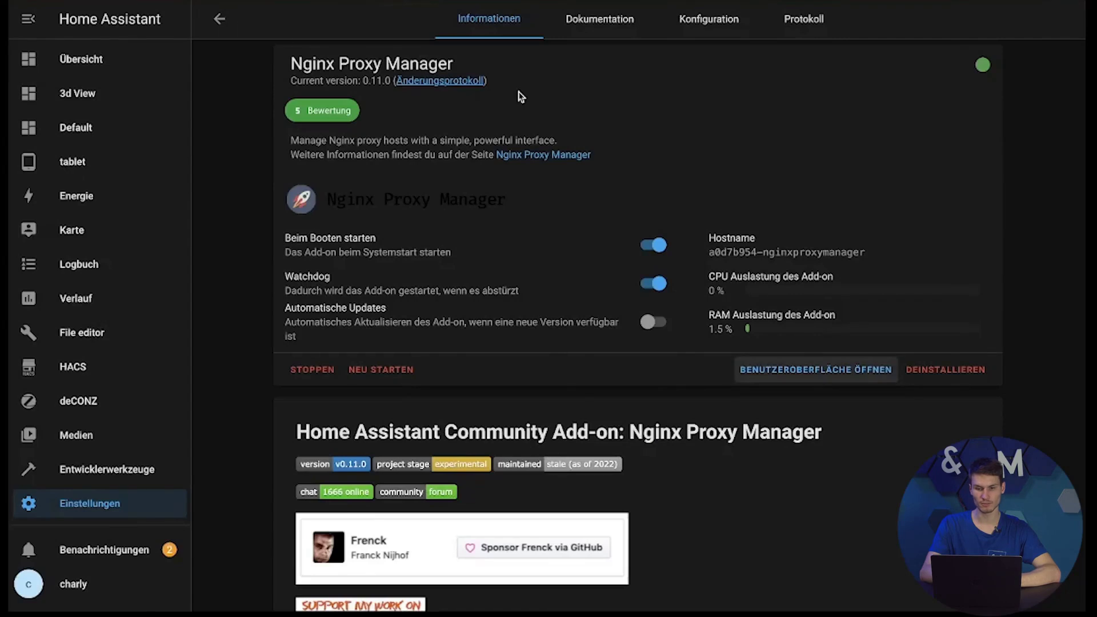
{"action": "left_click", "coordinate": [601, 23]}
{"action": "scroll", "coordinate": [594, 309], "scroll_direction": "down", "scroll_amount": 2}
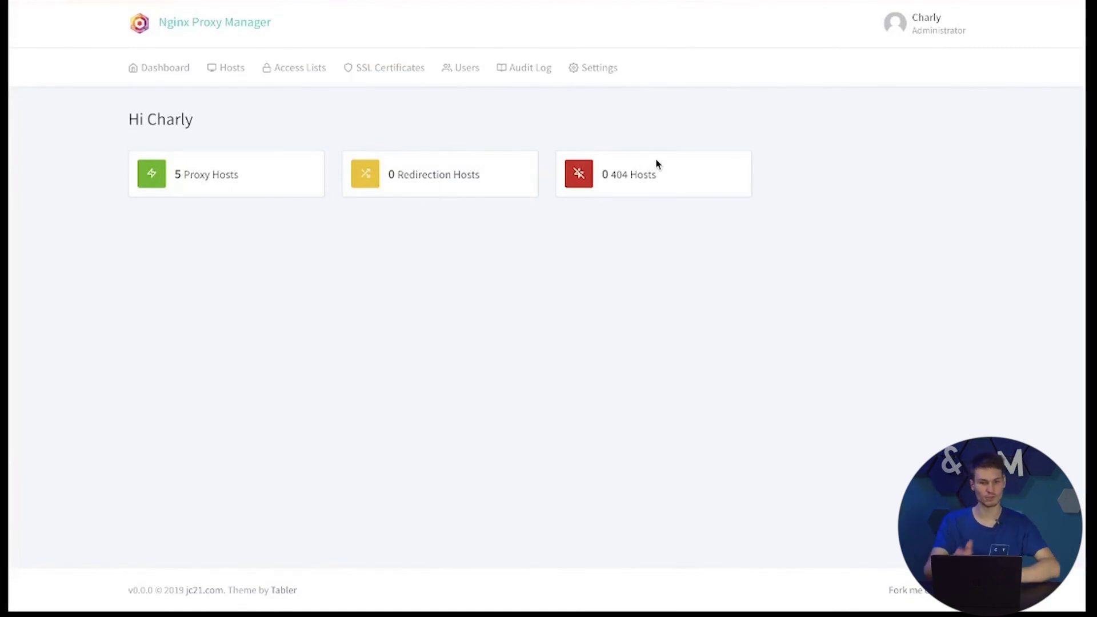
Go to Hosts > Proxy Hosts and begin an Add Proxy Host form.
{"action": "left_click", "coordinate": [221, 85]}
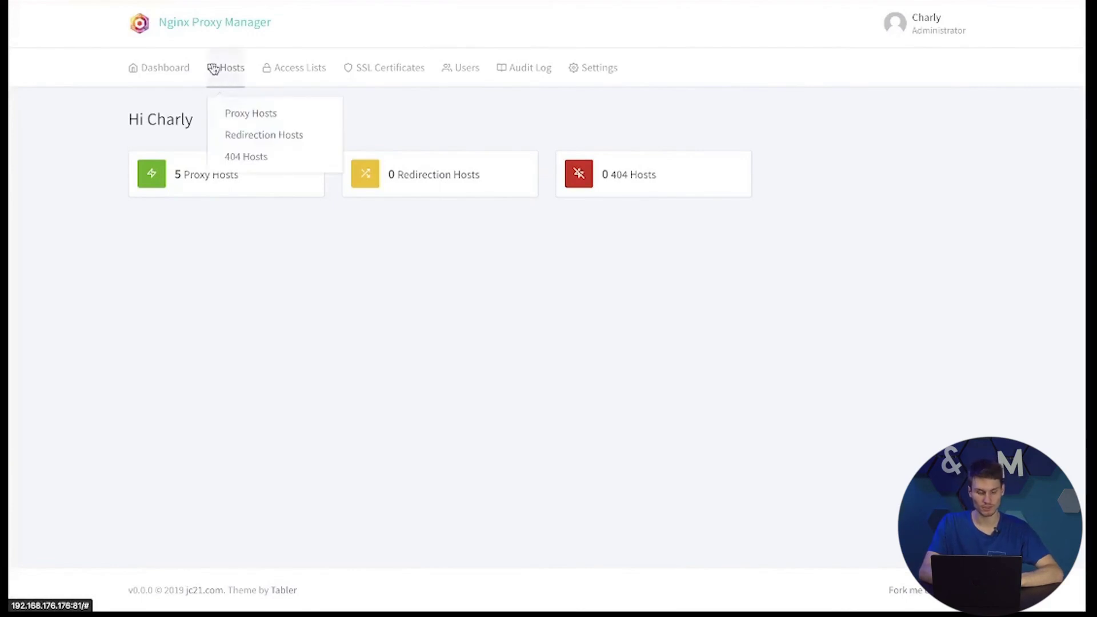
{"action": "left_click", "coordinate": [275, 116]}
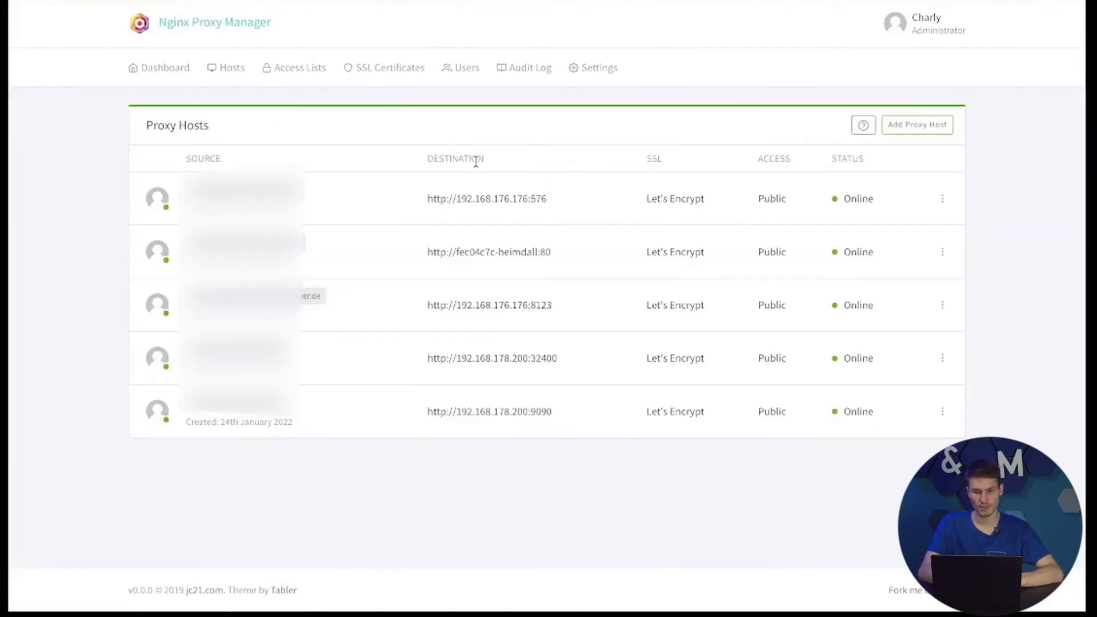
{"action": "left_click", "coordinate": [909, 125]}
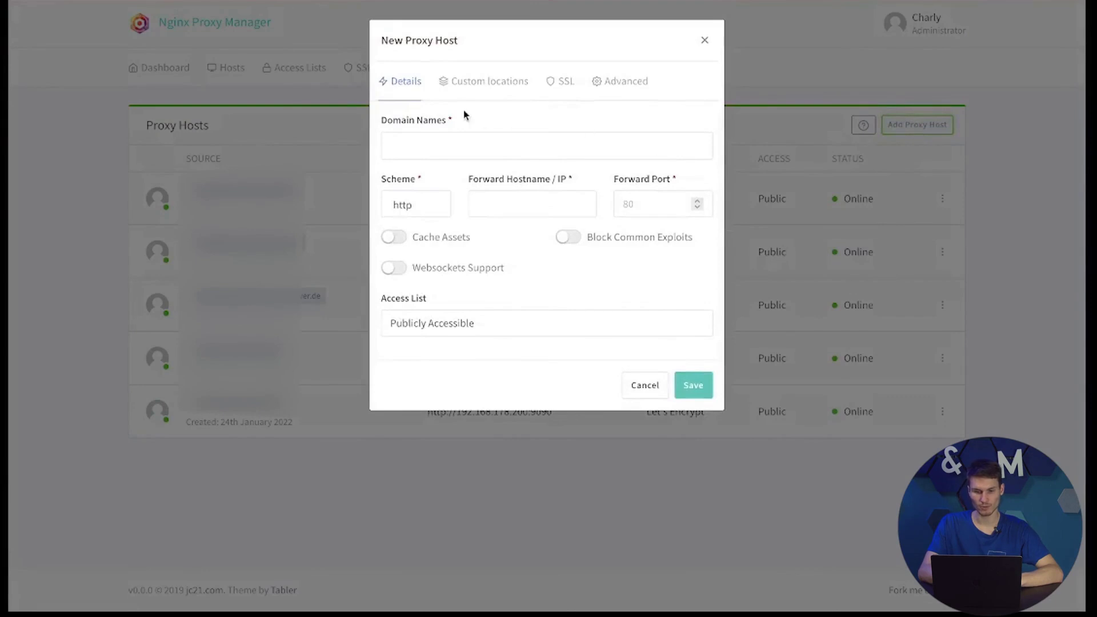
Point domain ctechmediatest.duckdns.org over http to 192.168.176.176:8123.
{"action": "left_click", "coordinate": [435, 142]}
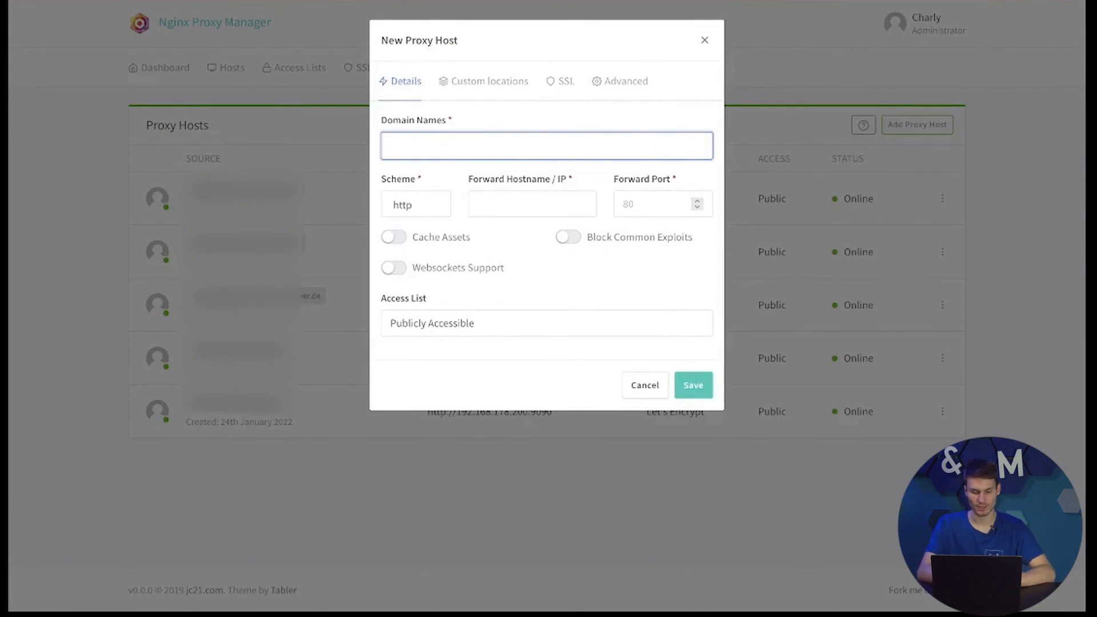
{"action": "type", "text": "ctechmediatest"}
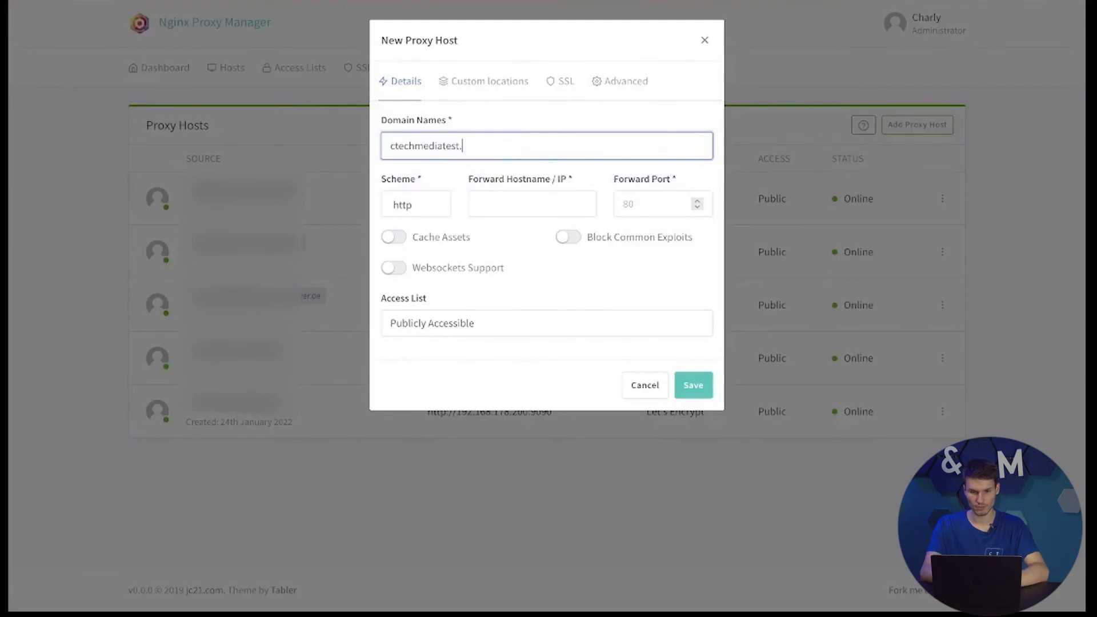
{"action": "type", "text": ".duckd"}
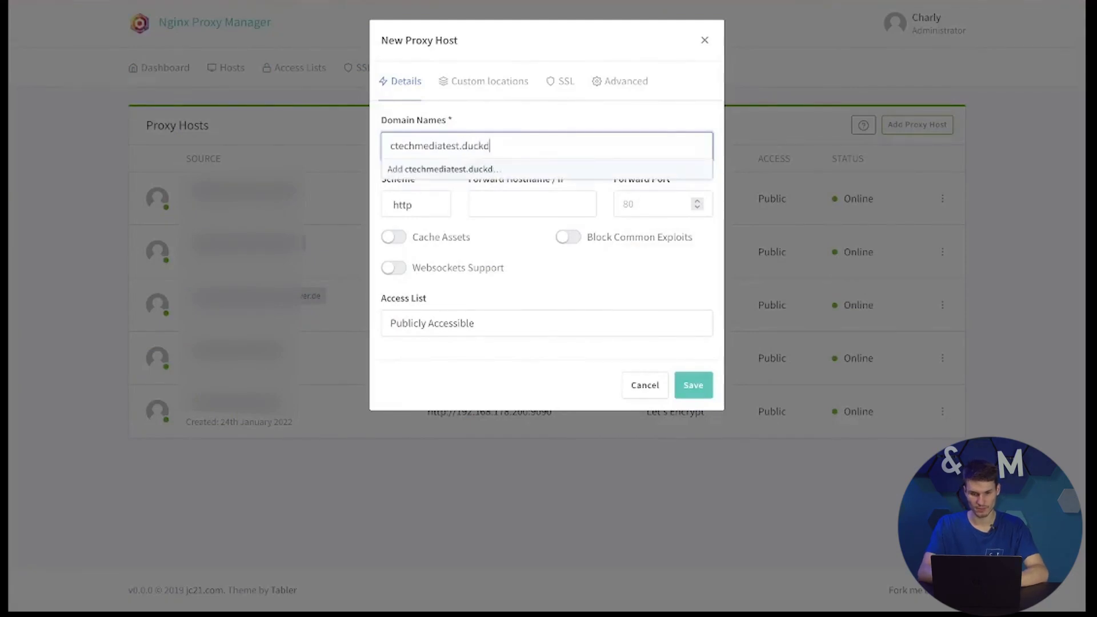
{"action": "type", "text": "ns.org"}
{"action": "key", "text": "Return"}
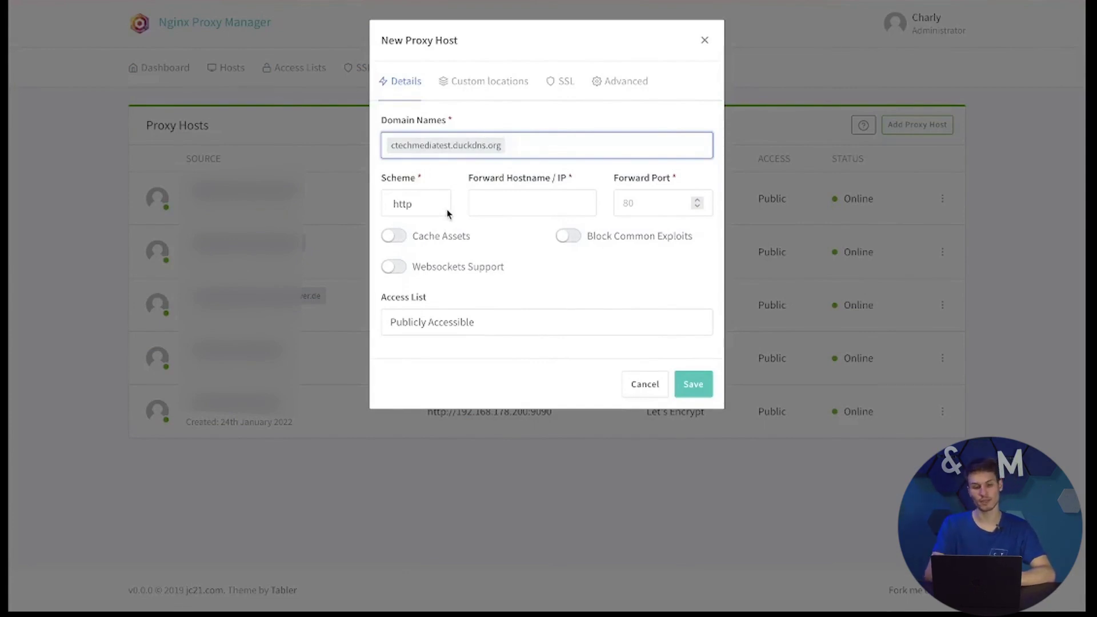
{"action": "left_click", "coordinate": [401, 207]}
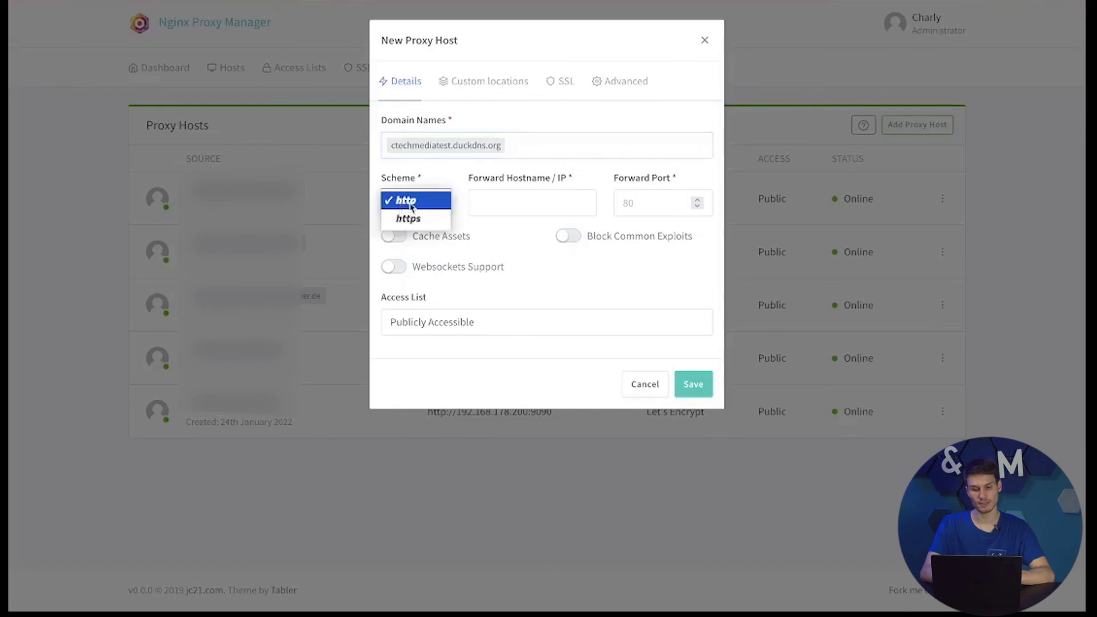
{"action": "left_click", "coordinate": [403, 204]}
{"action": "left_click", "coordinate": [522, 196]}
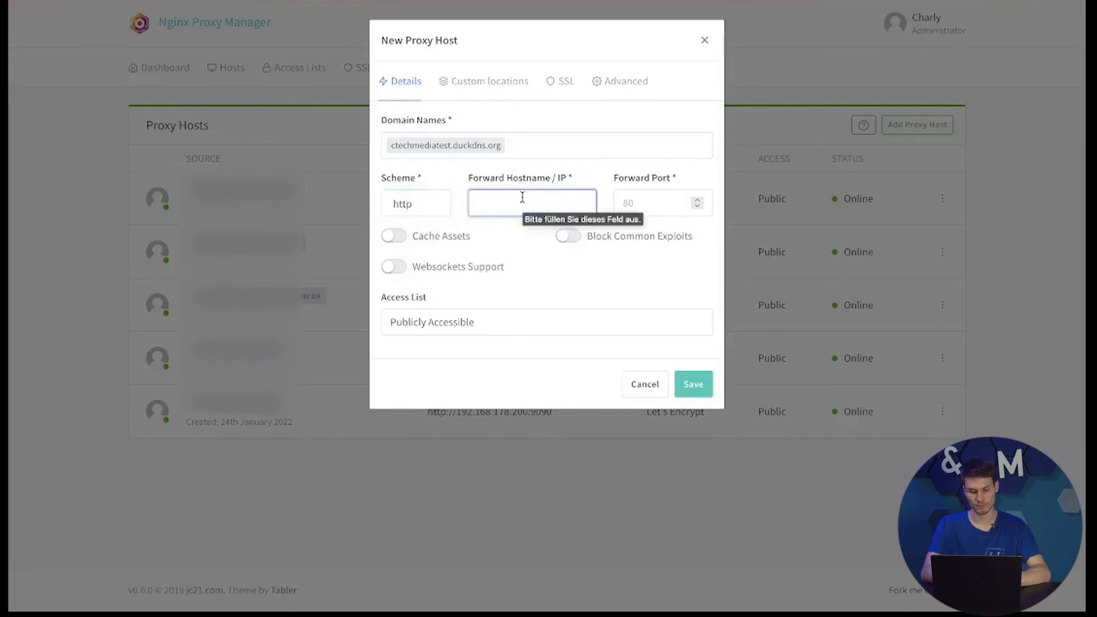
{"action": "type", "text": "192.168.176.176"}
{"action": "left_click", "coordinate": [636, 208]}
{"action": "type", "text": "8123"}
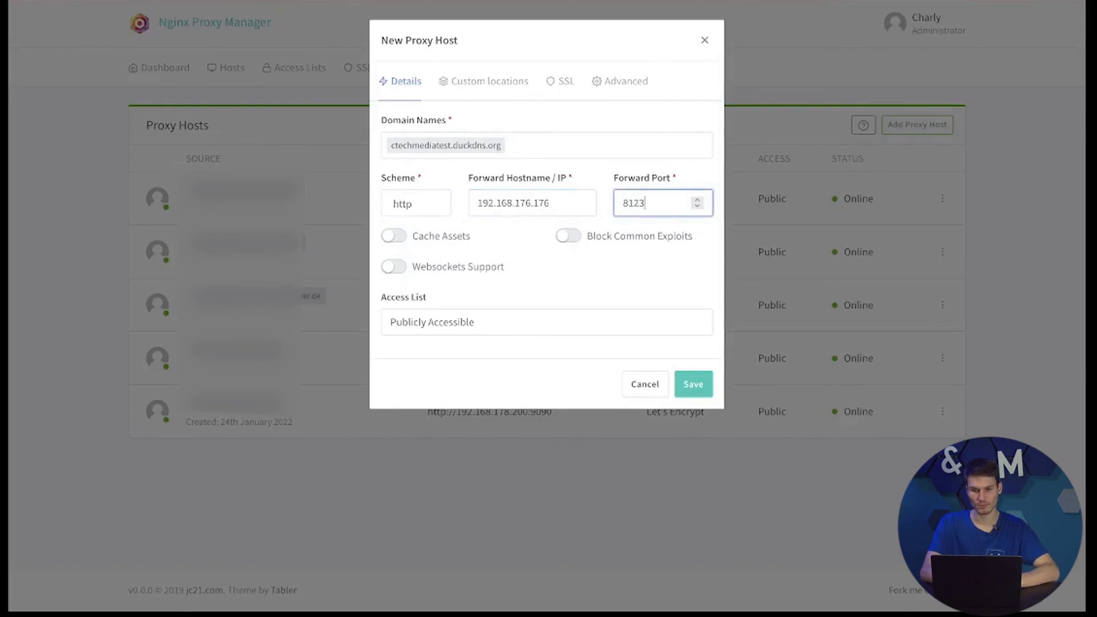
Turn on asset caching, Block Common Exploits and Websockets Support for the host.
{"action": "left_click", "coordinate": [406, 236]}
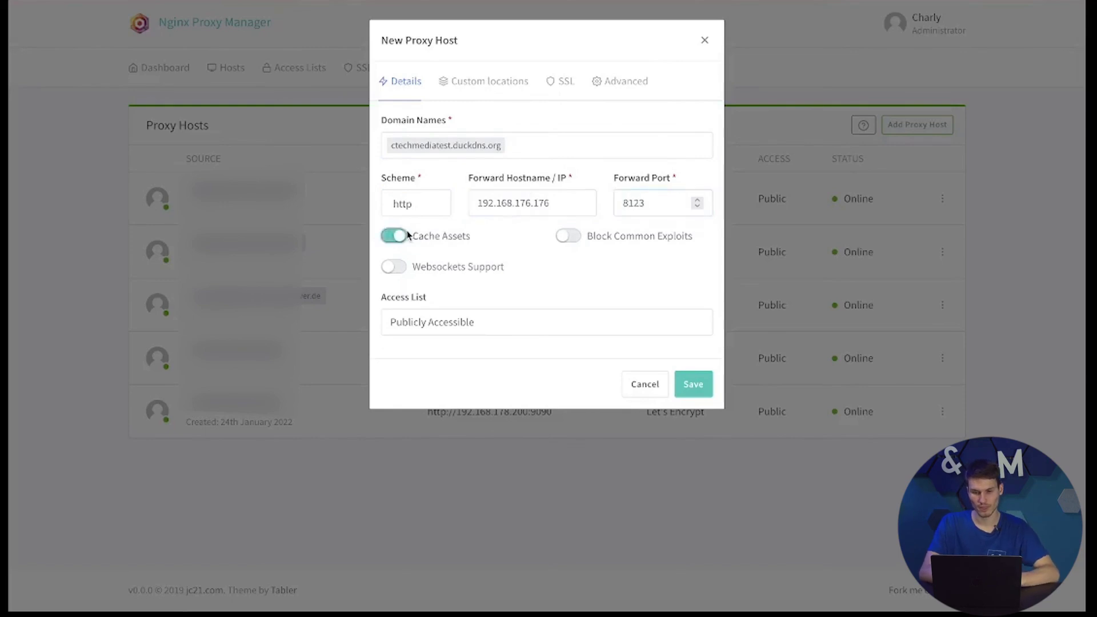
{"action": "left_click", "coordinate": [566, 236]}
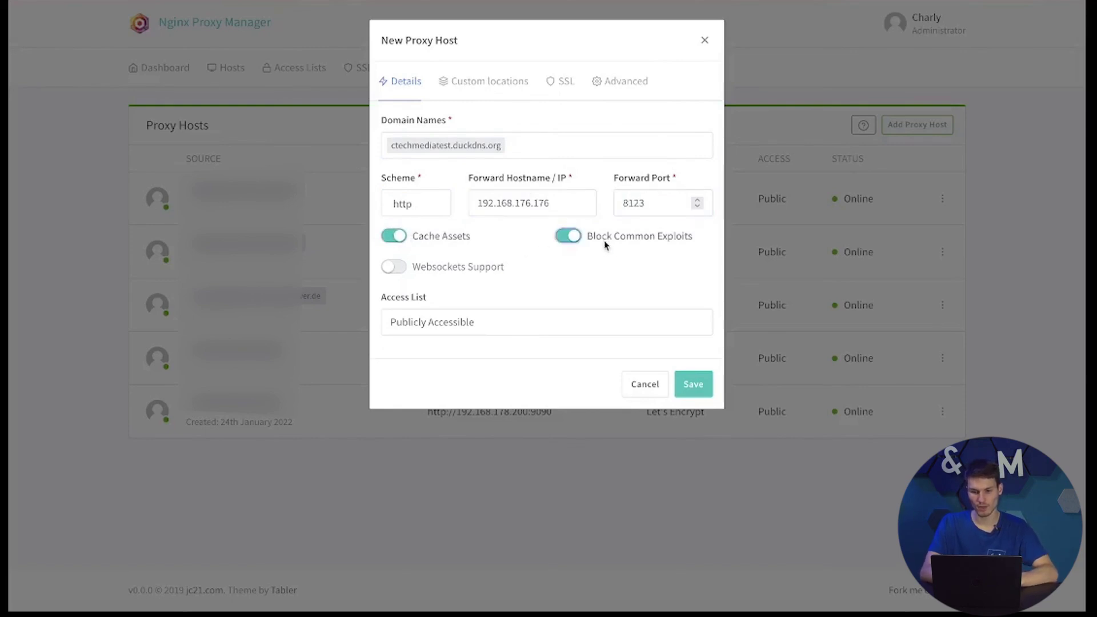
{"action": "left_click", "coordinate": [396, 267]}
{"action": "left_click", "coordinate": [549, 96]}
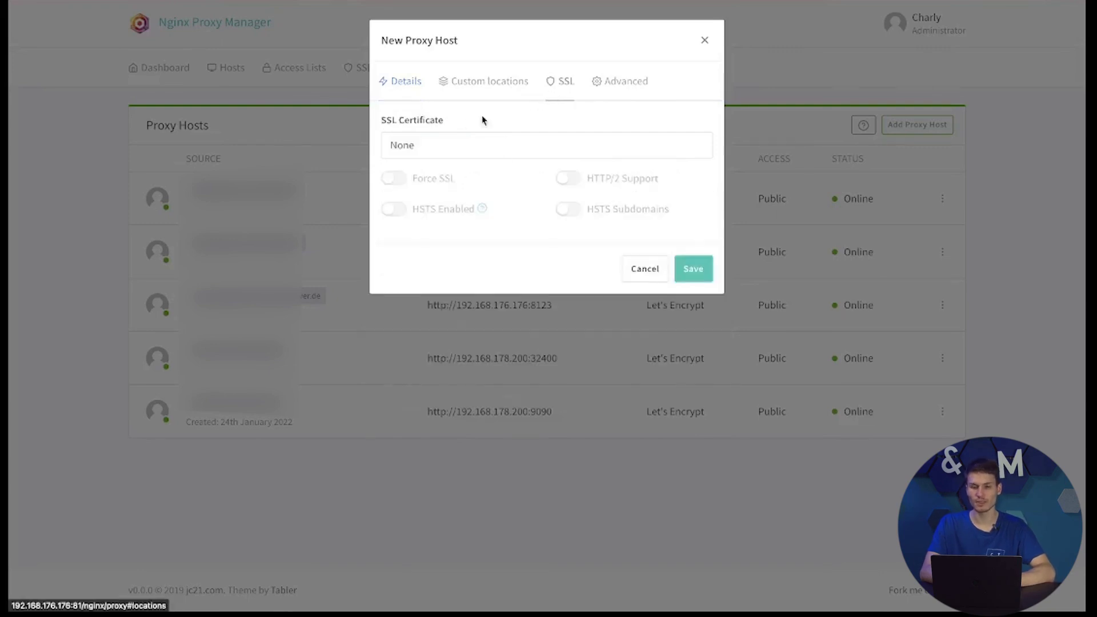
Request a new Let's Encrypt certificate with Force SSL, HTTP/2, HSTS and HSTS subdomains.
{"action": "left_click", "coordinate": [495, 145]}
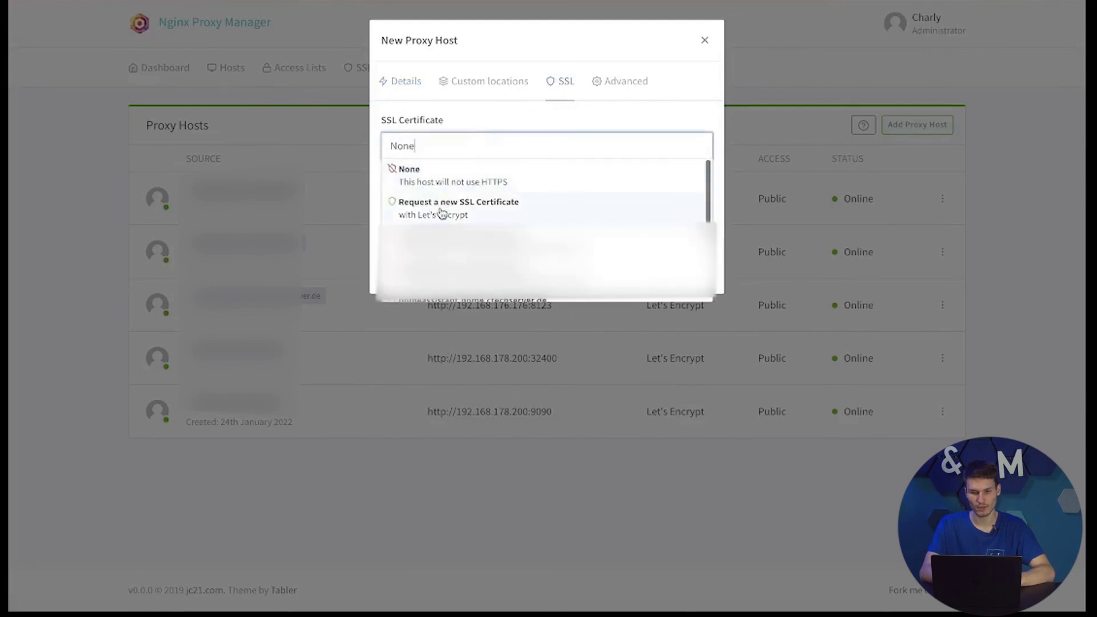
{"action": "left_click", "coordinate": [441, 213]}
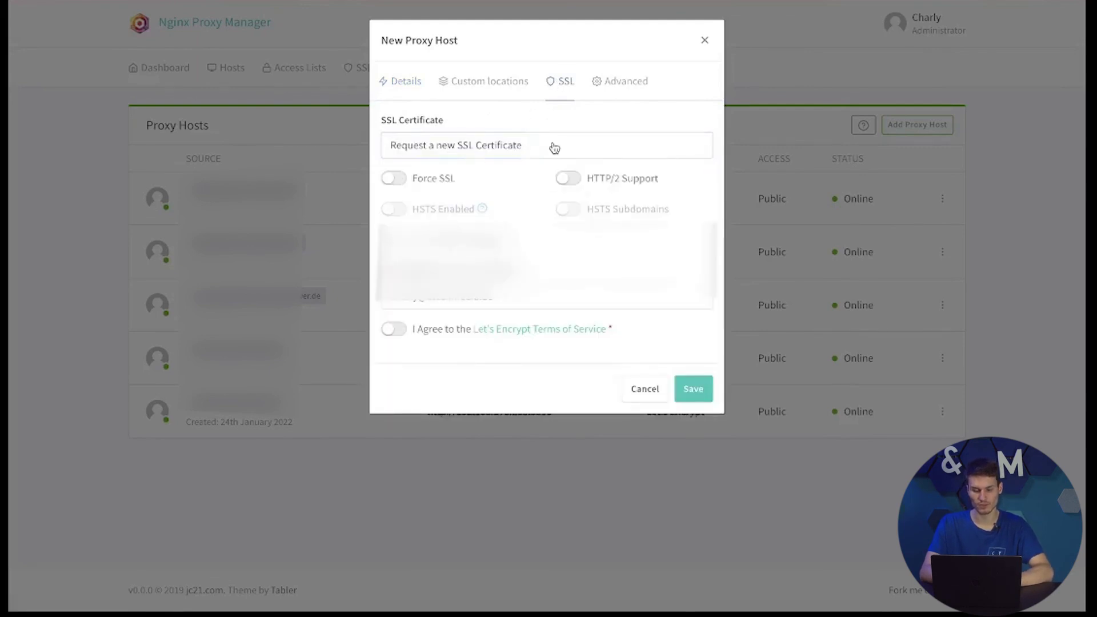
{"action": "left_click", "coordinate": [396, 180]}
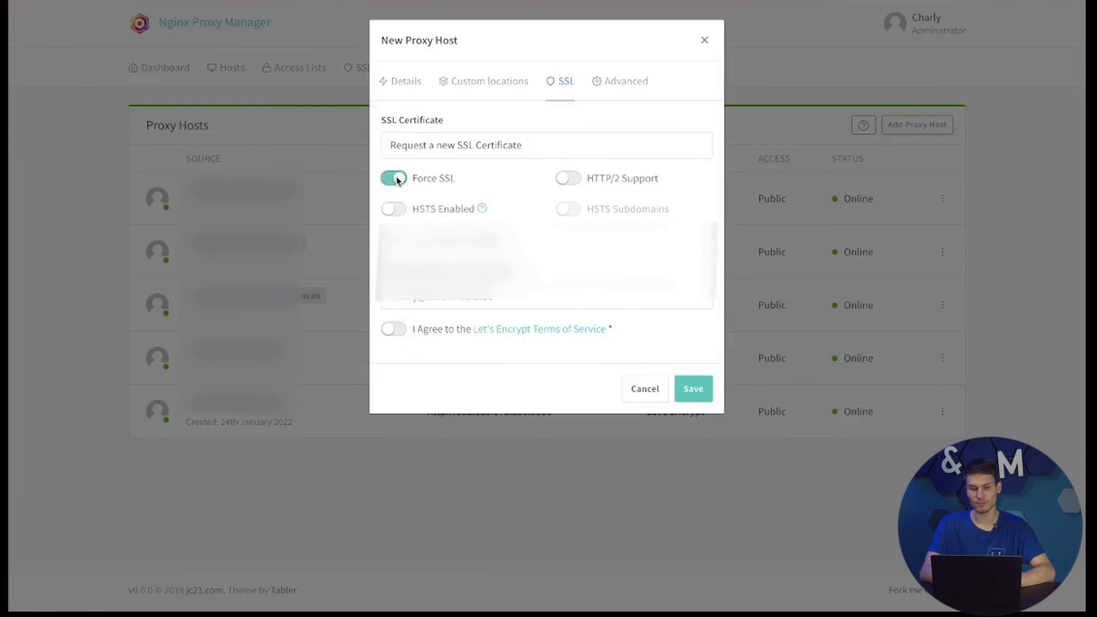
{"action": "left_click", "coordinate": [564, 178]}
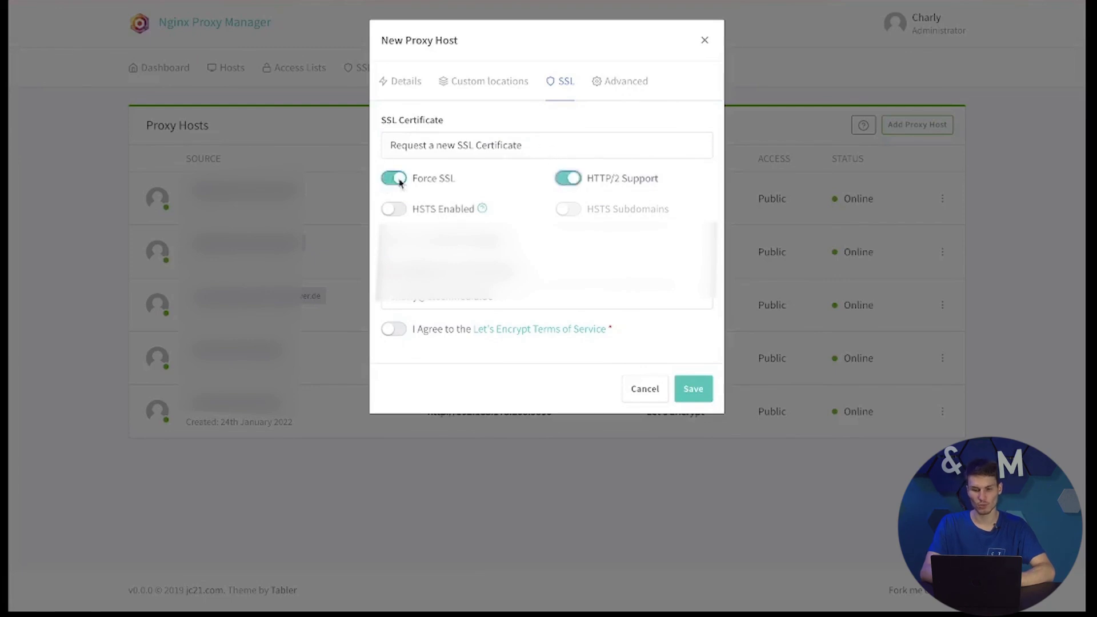
{"action": "left_click", "coordinate": [394, 210]}
{"action": "left_click", "coordinate": [567, 215]}
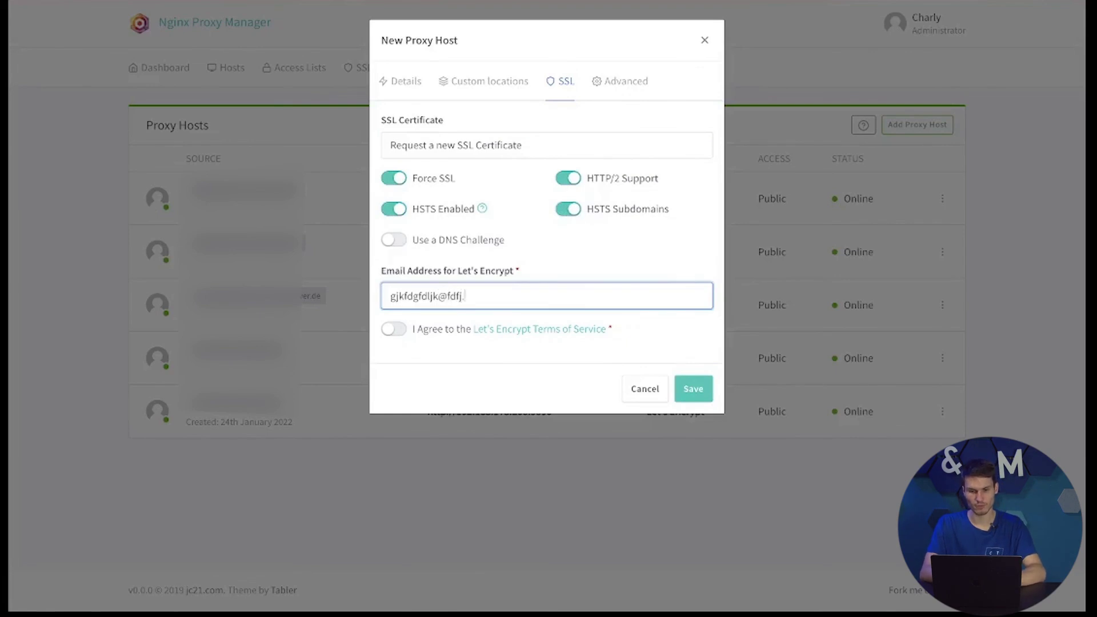
Fill in the email, agree to the Let's Encrypt terms and save the host.
{"action": "type", "text": "de"}
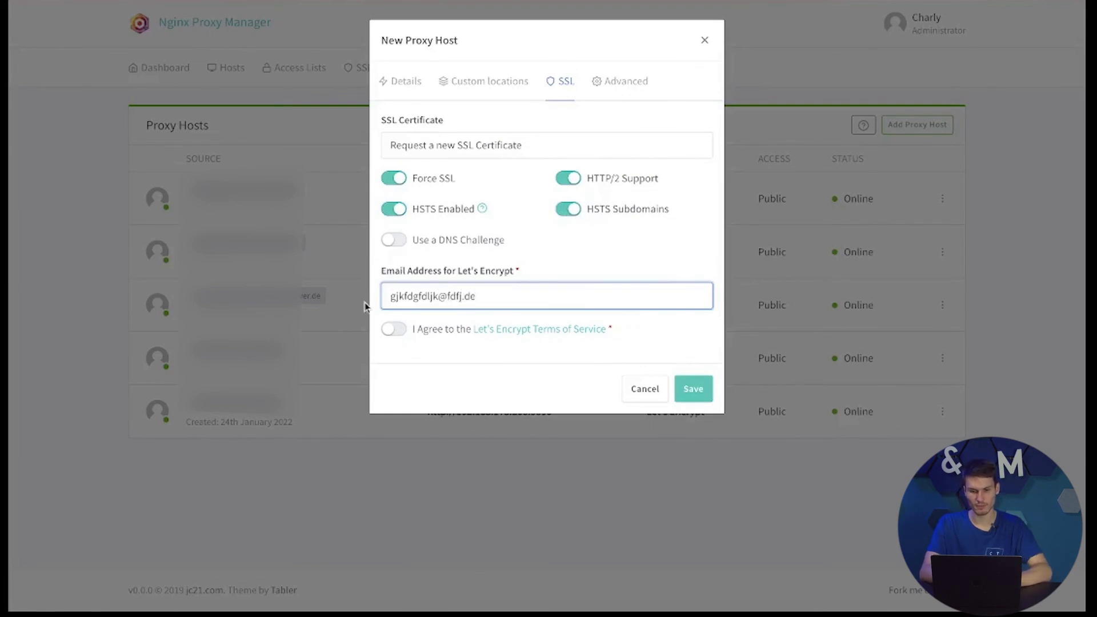
{"action": "left_click", "coordinate": [391, 332]}
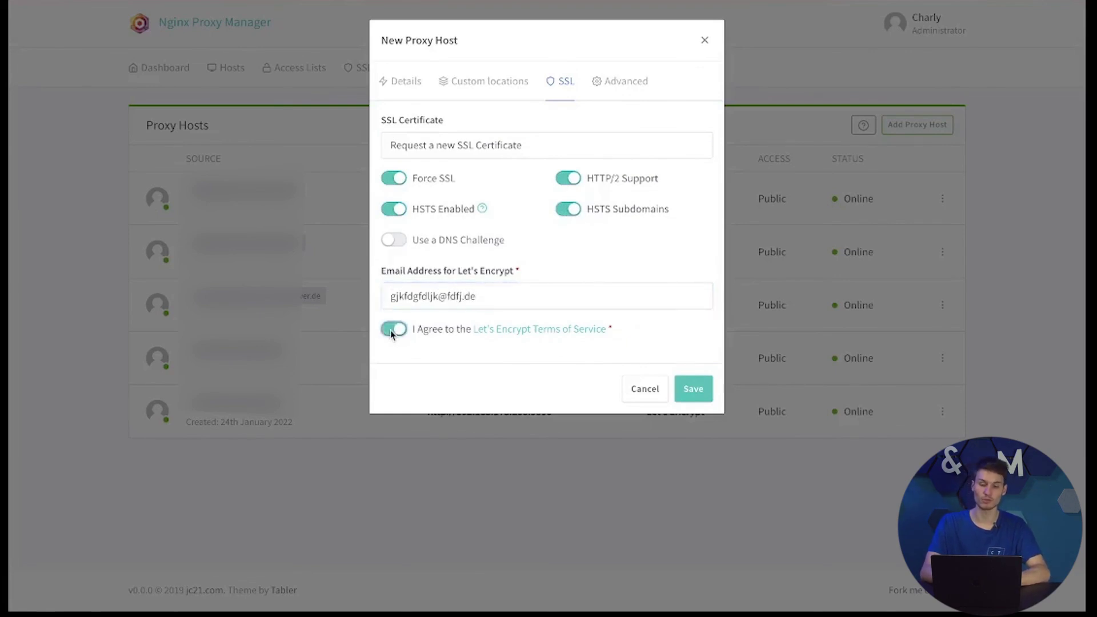
{"action": "left_click", "coordinate": [692, 398]}
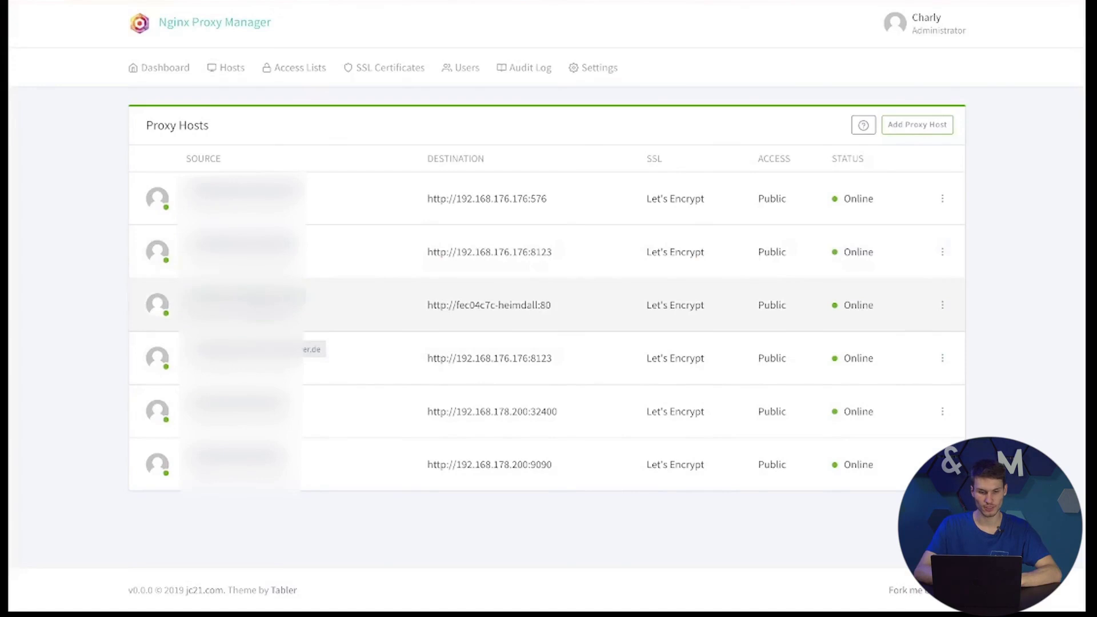
Open ctechmediatest.duckdns.org from the Proxy Hosts list to load Home Assistant.
{"action": "left_click", "coordinate": [283, 347]}
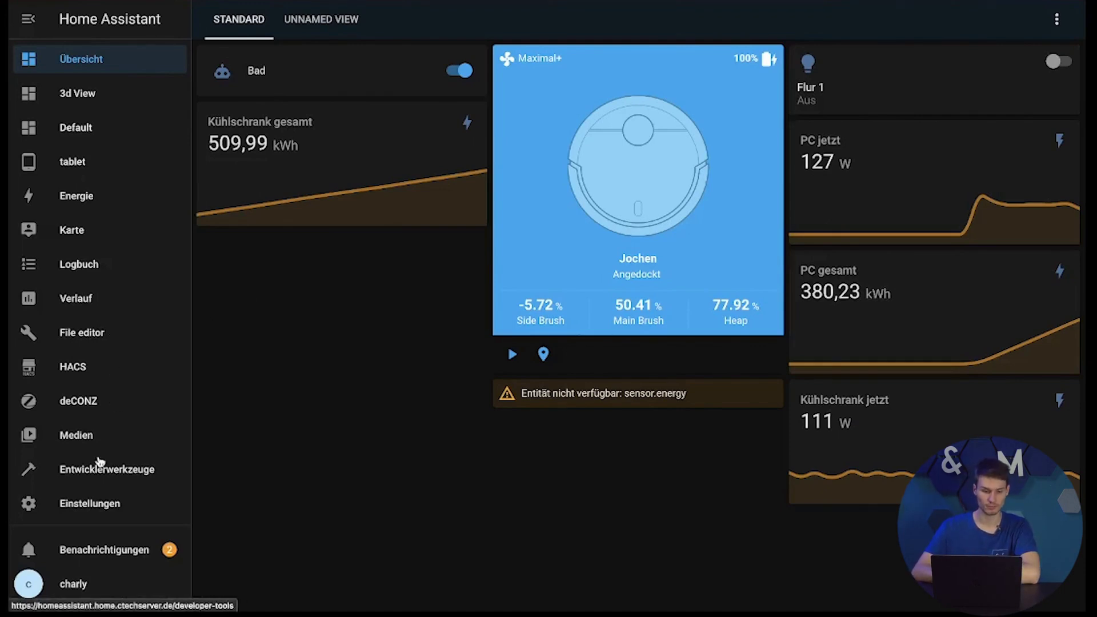
Find the File editor add-on by searching 'file', launch it, and open configuration.yaml.
{"action": "left_click", "coordinate": [99, 500]}
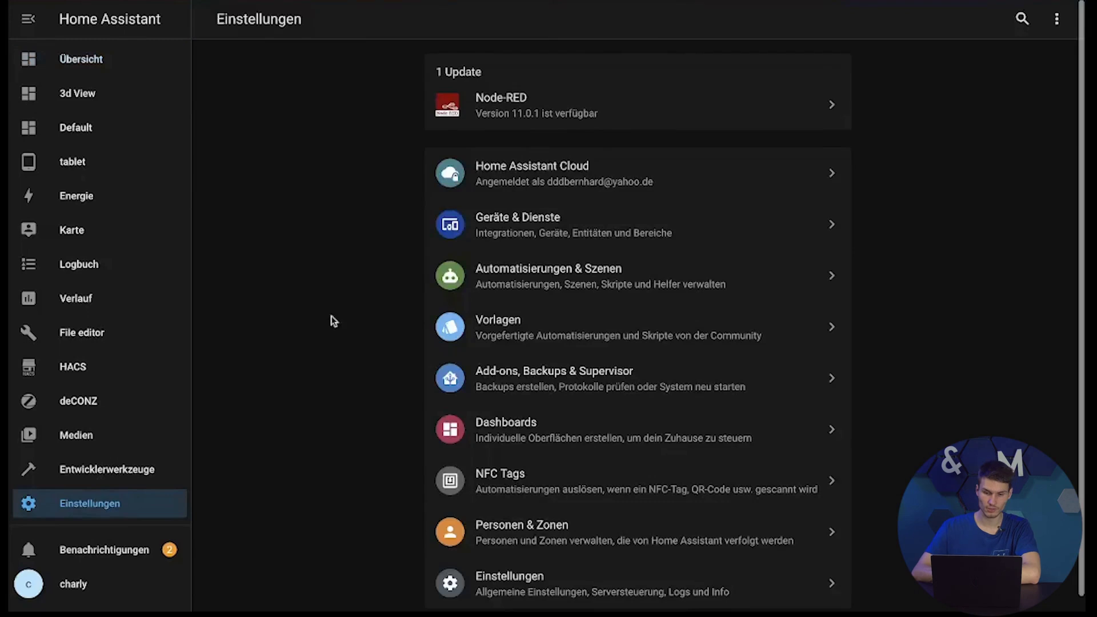
{"action": "left_click", "coordinate": [531, 382]}
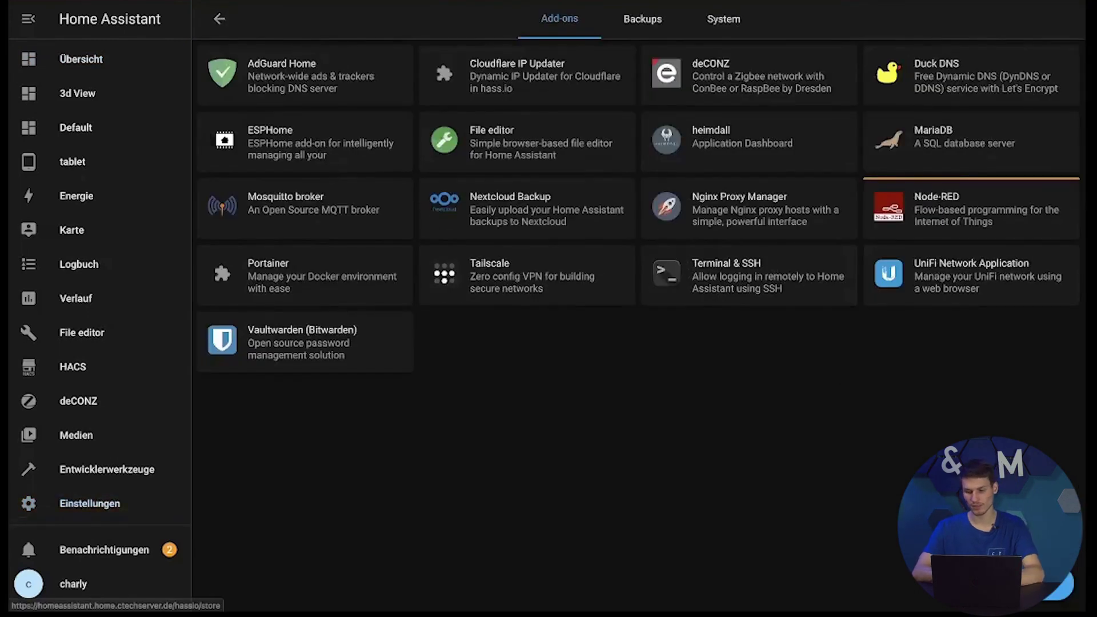
{"action": "left_click", "coordinate": [1054, 582]}
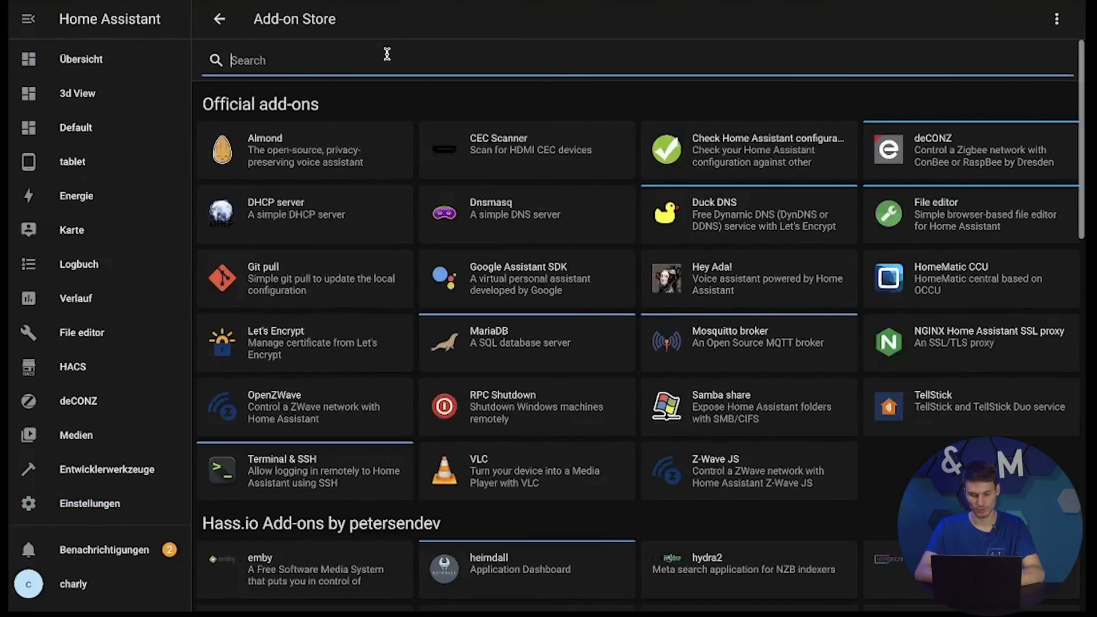
{"action": "type", "text": "file"}
{"action": "left_click", "coordinate": [298, 141]}
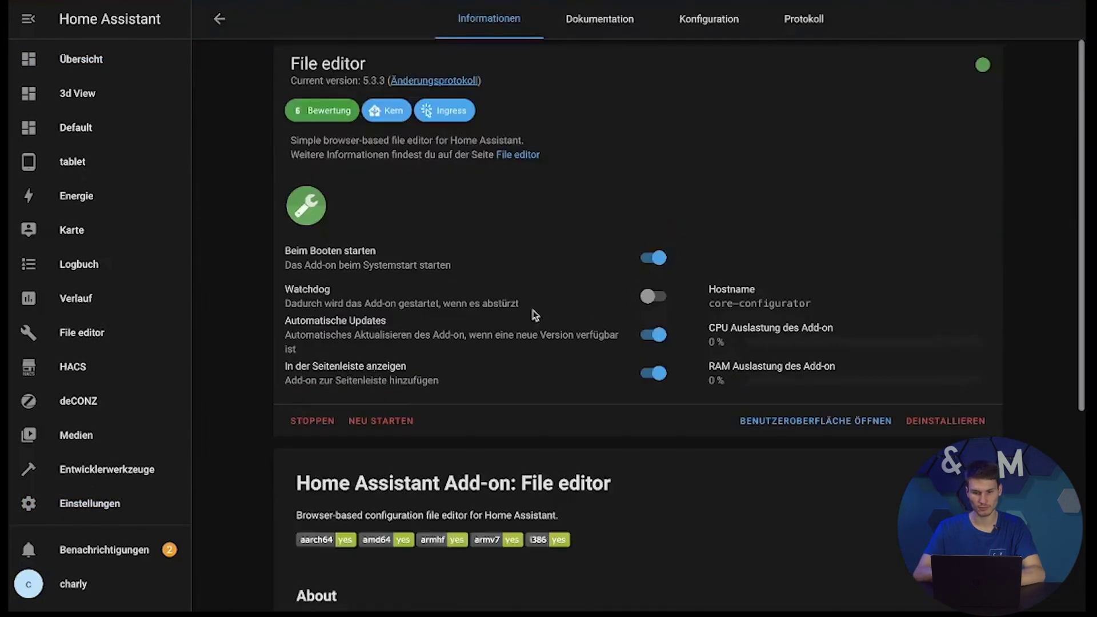
{"action": "left_click", "coordinate": [825, 423]}
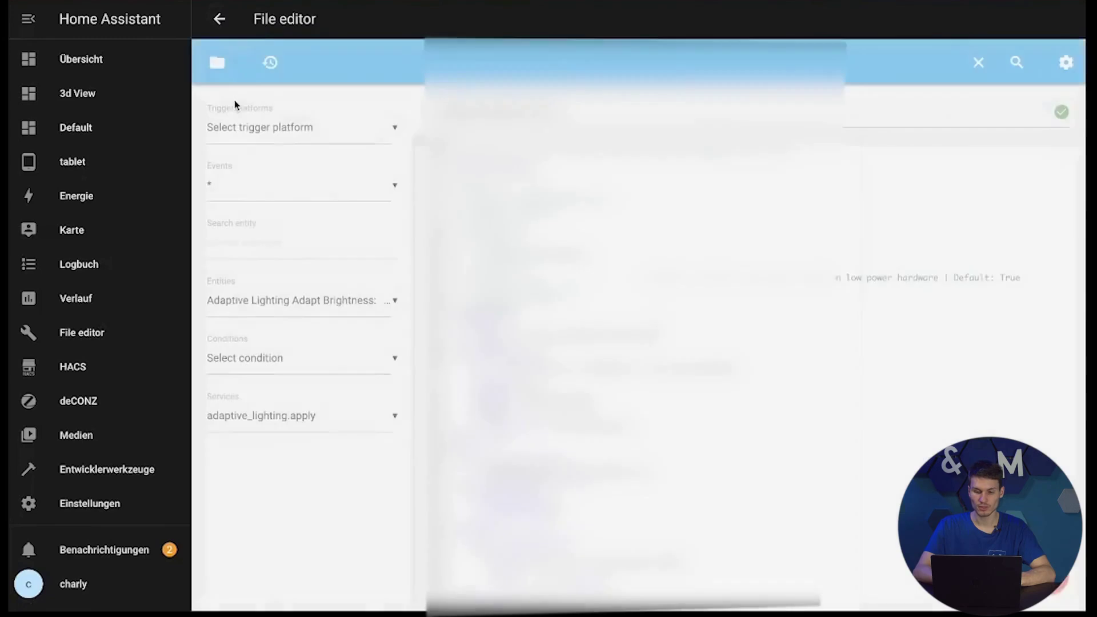
{"action": "left_click", "coordinate": [216, 60]}
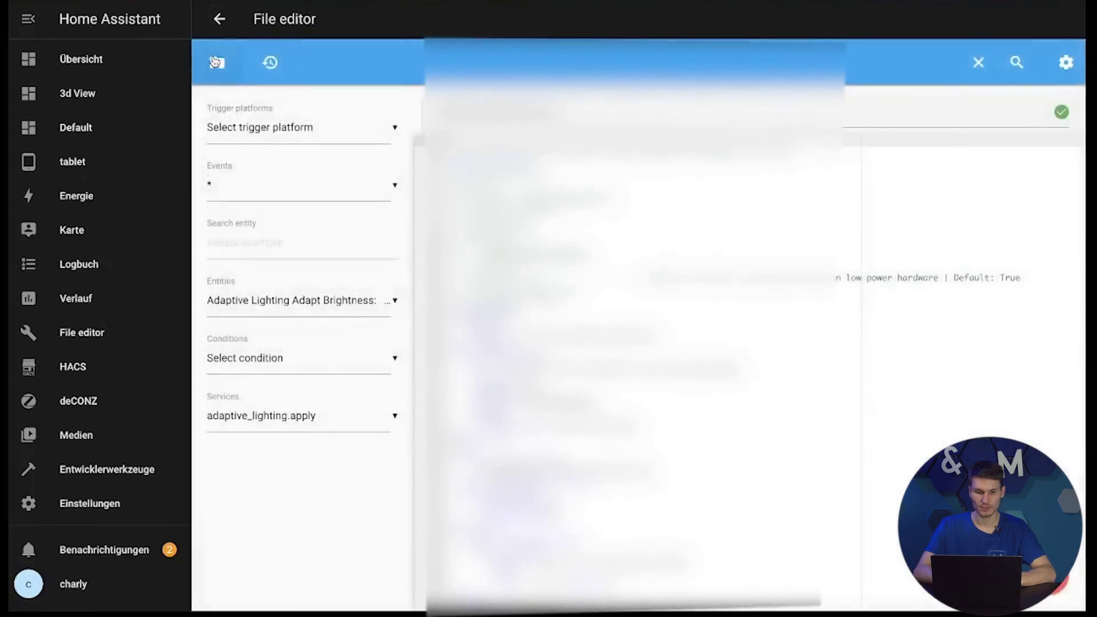
{"action": "left_click", "coordinate": [255, 302]}
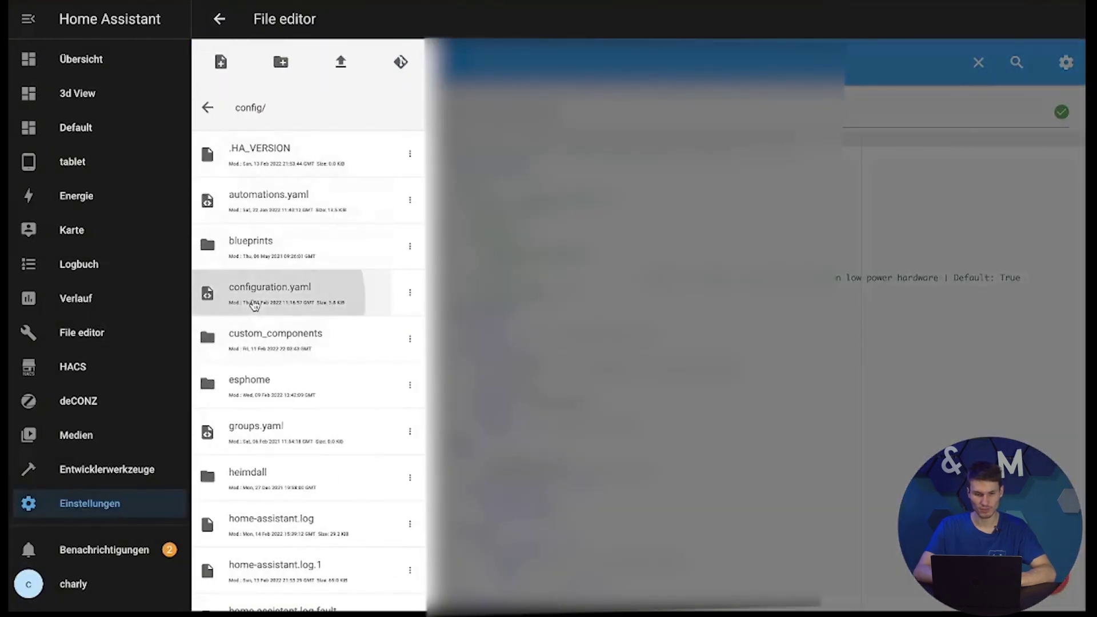
{"action": "left_click", "coordinate": [492, 321]}
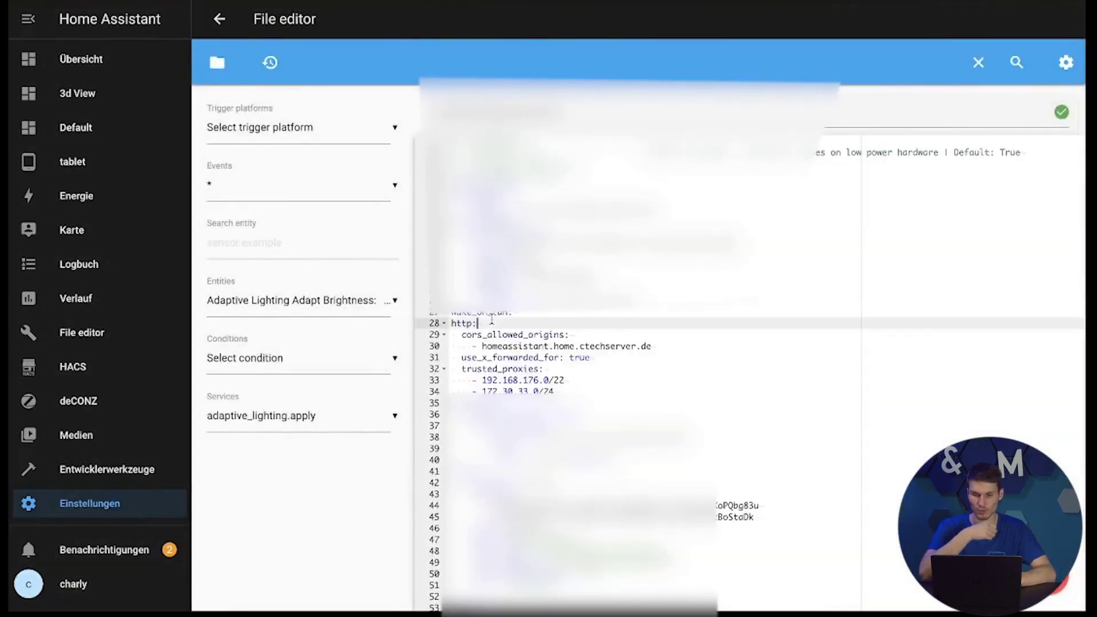
{"action": "left_click_drag", "start_coordinate": [577, 388], "coordinate": [451, 323]}
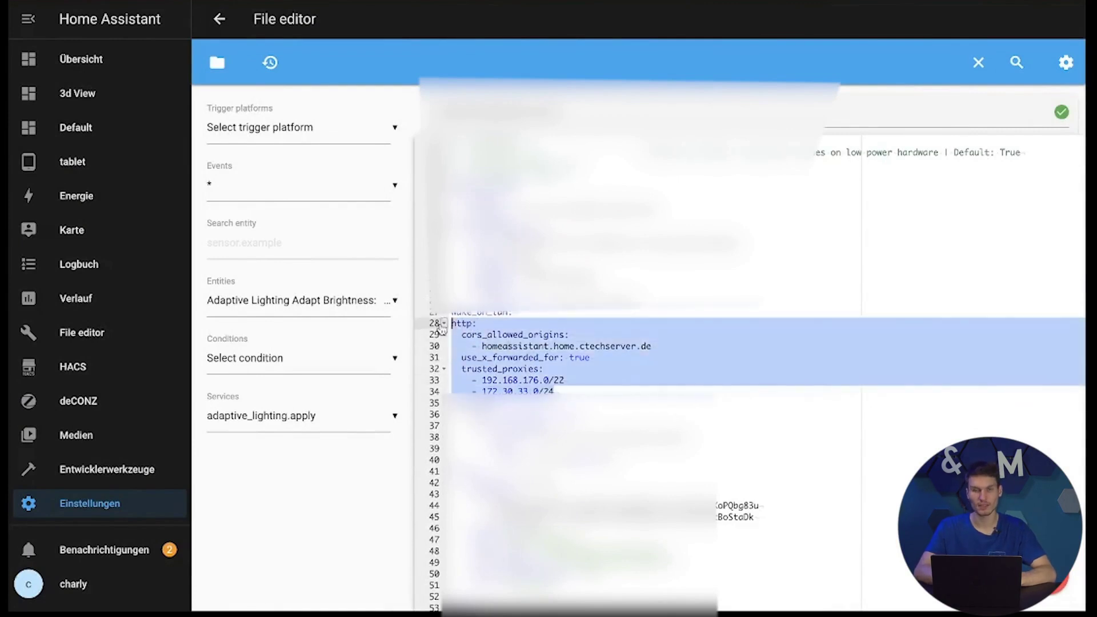
{"action": "double_click", "coordinate": [525, 334]}
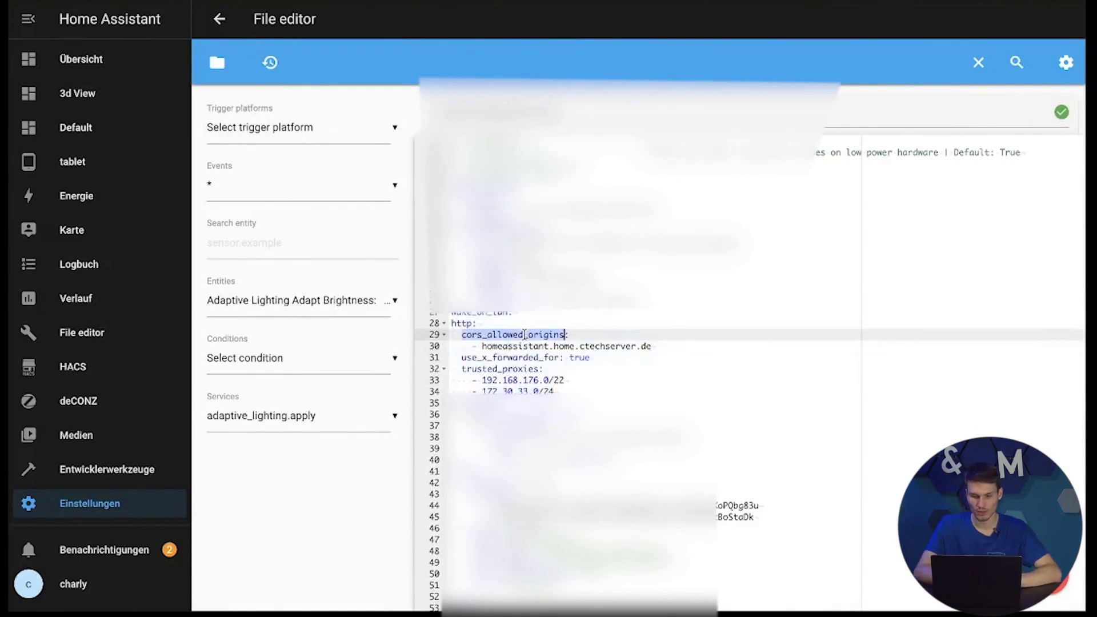
{"action": "left_click_drag", "start_coordinate": [482, 347], "coordinate": [655, 347]}
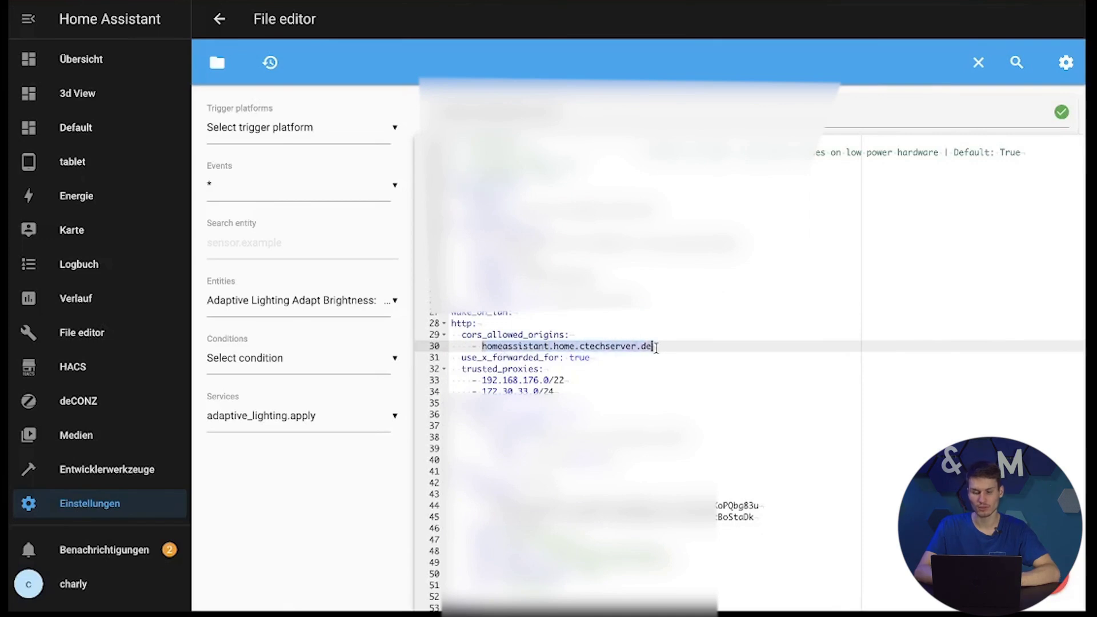
{"action": "left_click", "coordinate": [656, 348]}
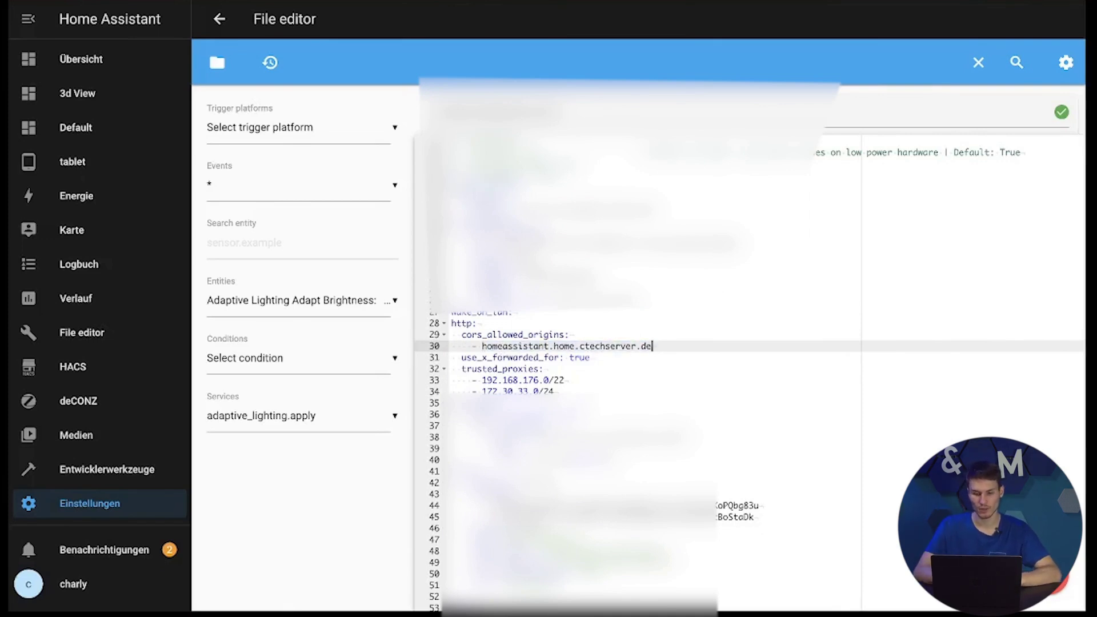
{"action": "left_click_drag", "start_coordinate": [478, 392], "coordinate": [472, 384]}
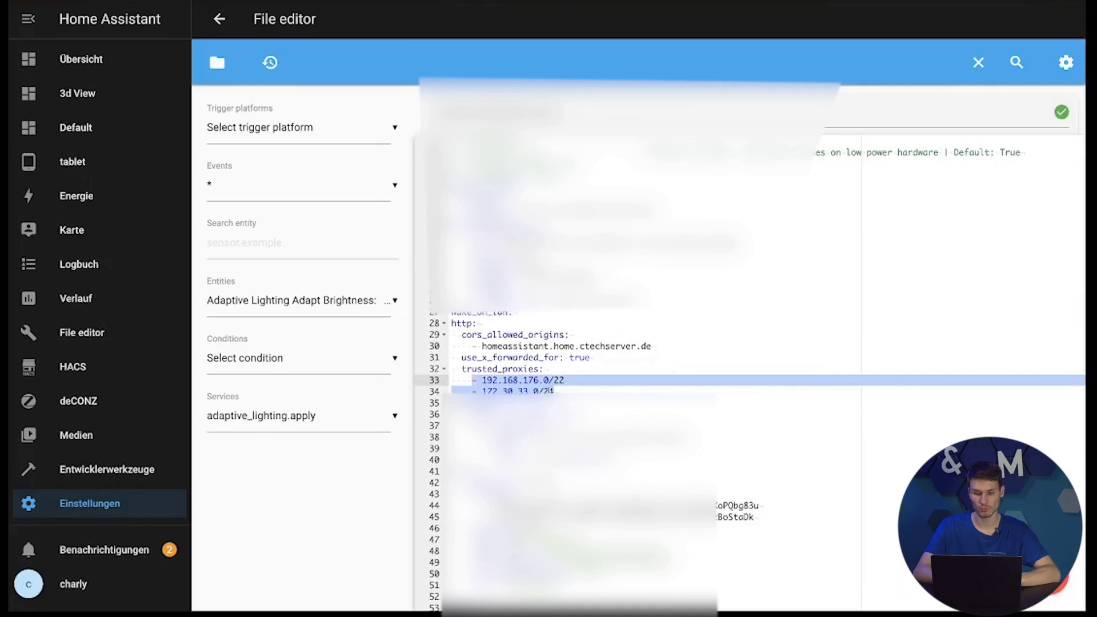
{"action": "left_click", "coordinate": [558, 382]}
{"action": "left_click_drag", "start_coordinate": [565, 382], "coordinate": [482, 381]}
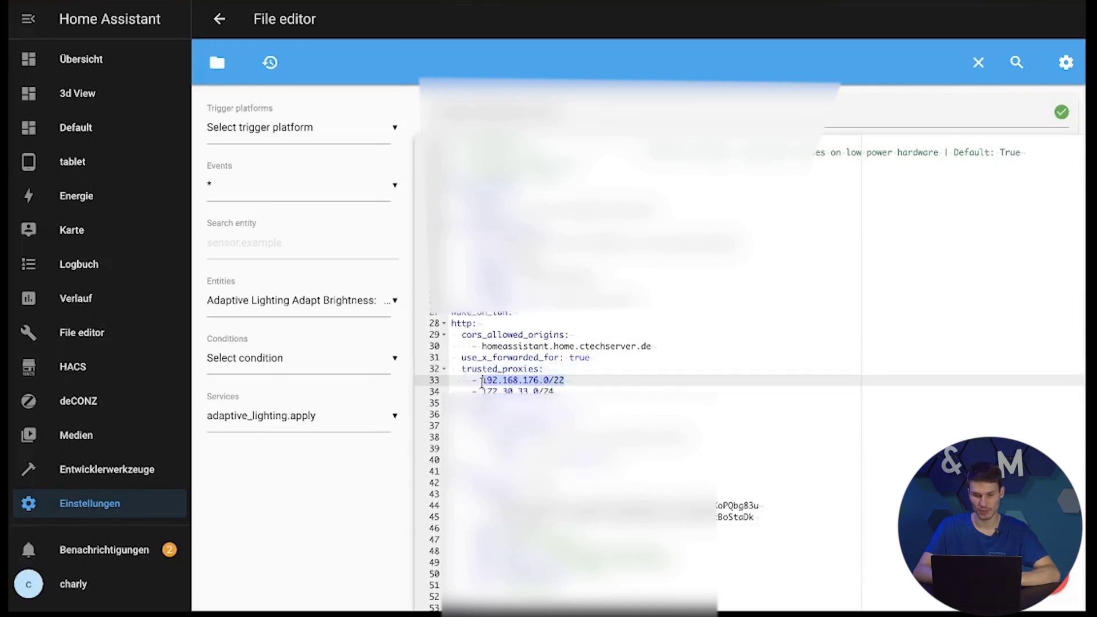
{"action": "left_click_drag", "start_coordinate": [553, 390], "coordinate": [483, 391]}
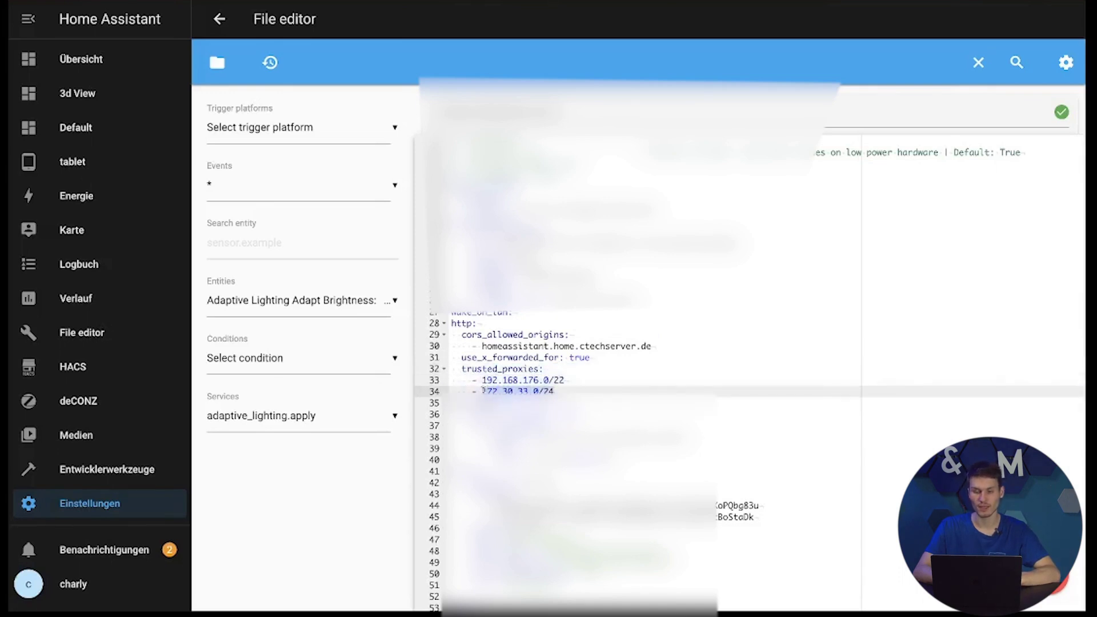